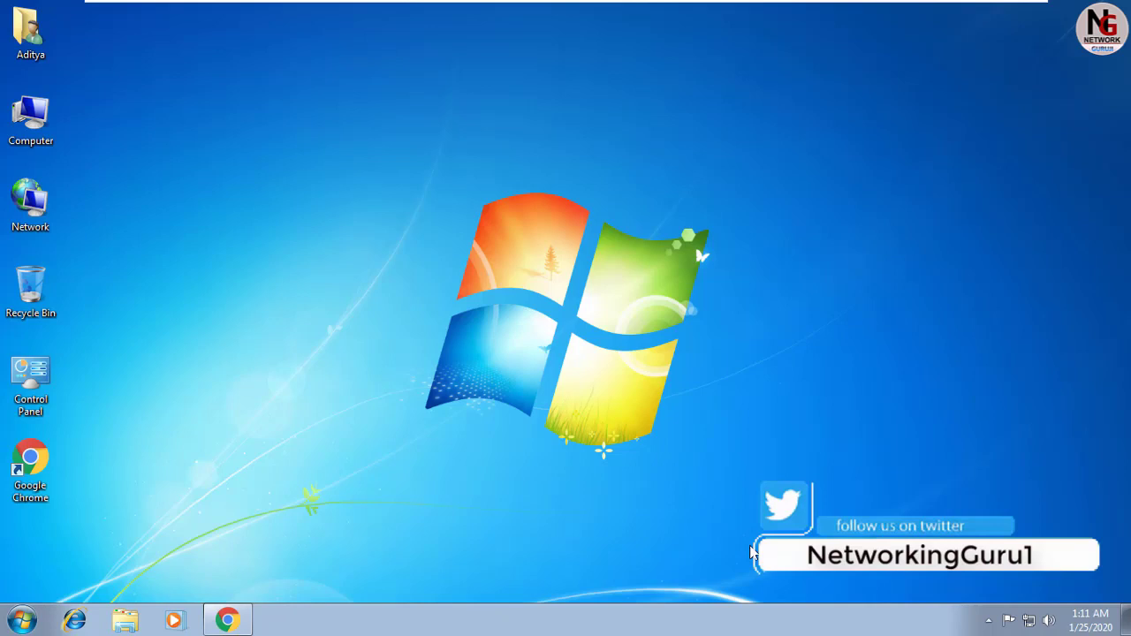
Switch to Chrome, run the downloaded MediaCreationTool1909.exe with permission to change the computer, and clear the desktop for its setup window.
key("alt+Tab")
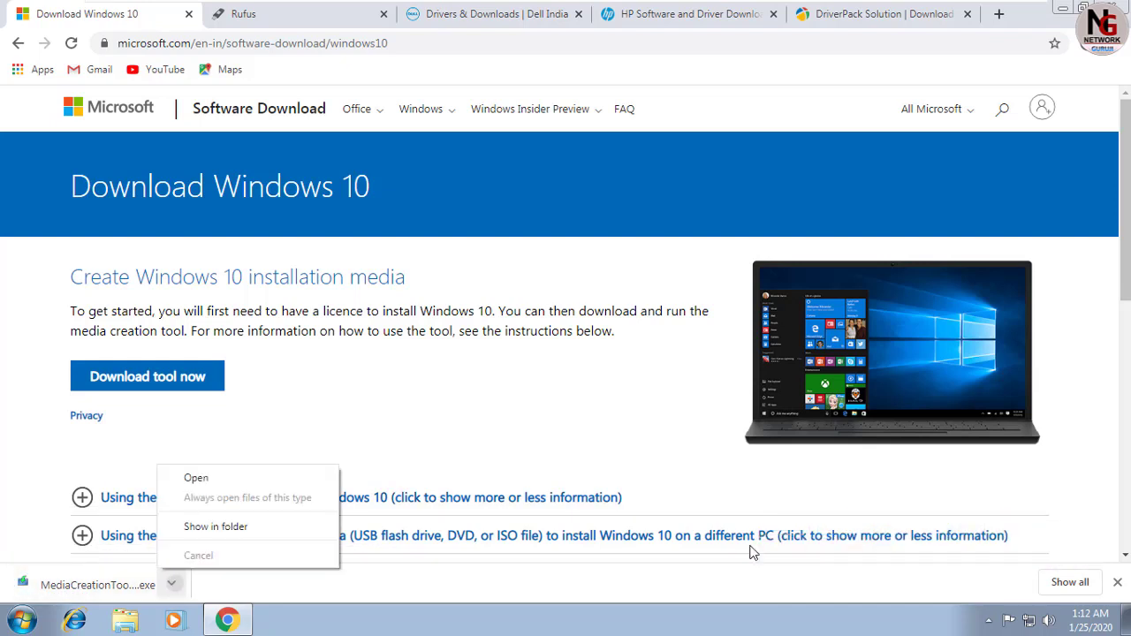
key("Return")
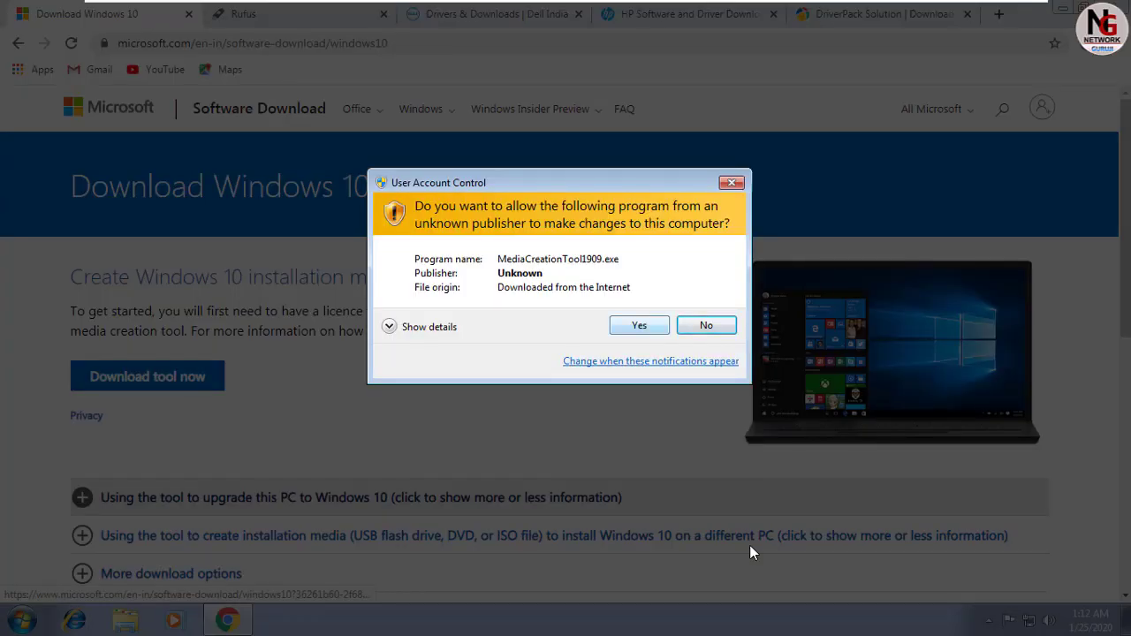
key("alt+y")
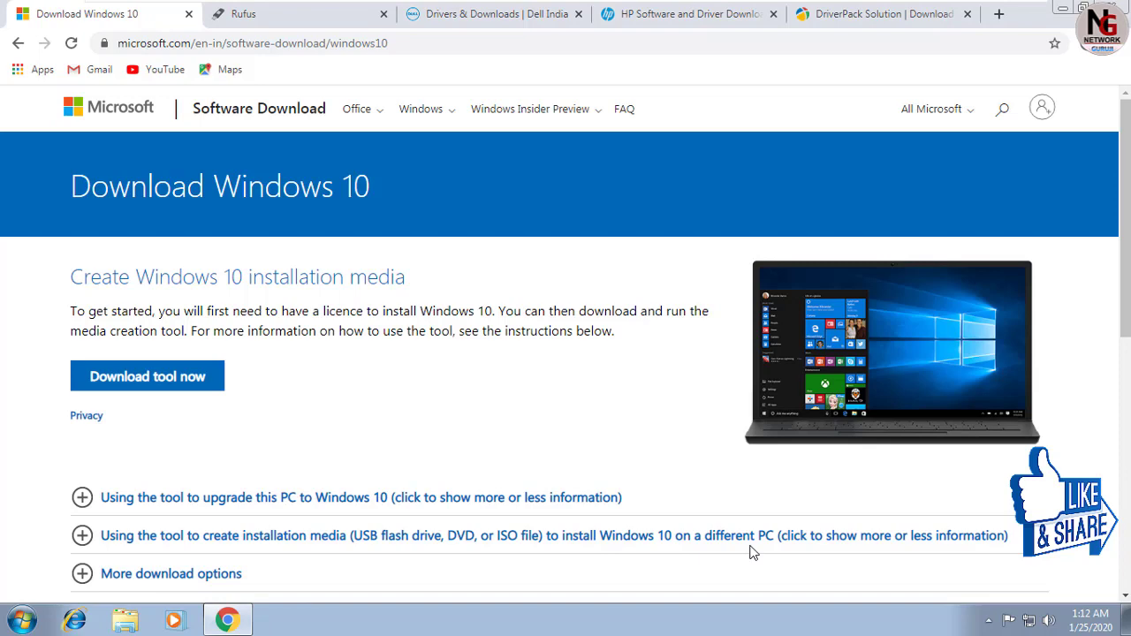
key("super+d")
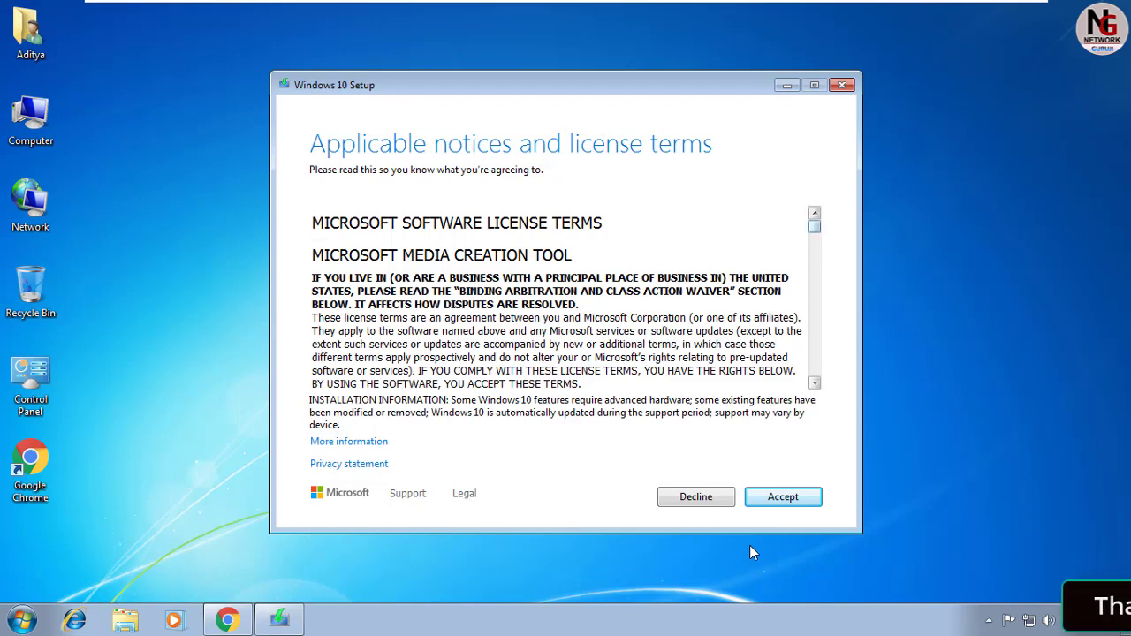
Accept the Windows 10 Setup license terms and choose to create installation media for another PC.
scroll(750, 553, "down", 15)
scroll(750, 554, "down", 10)
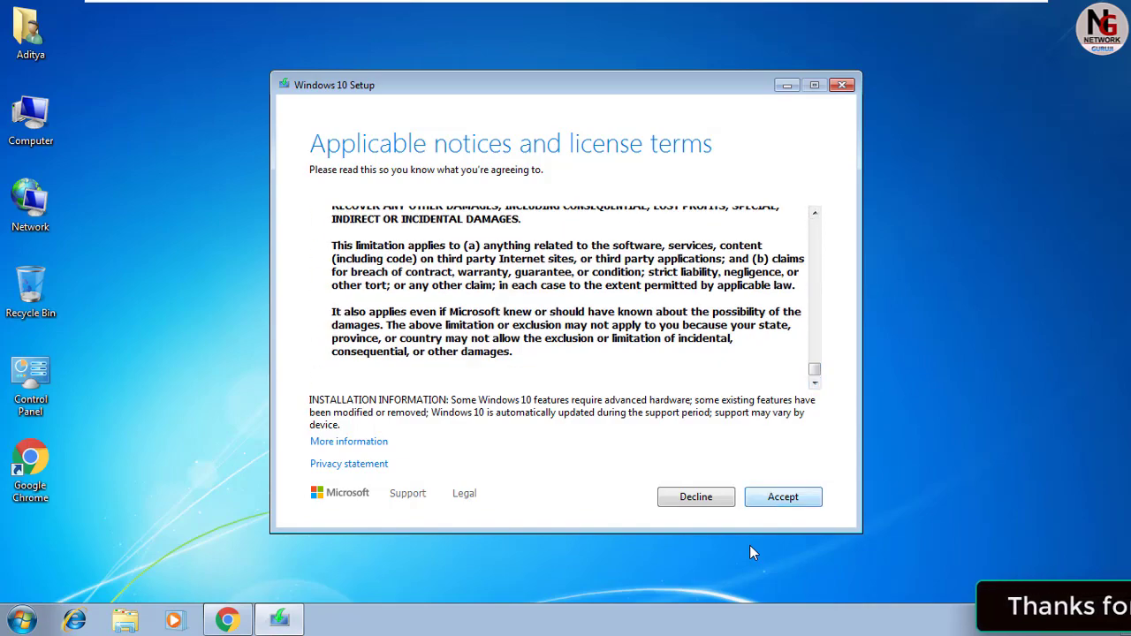
key("Return")
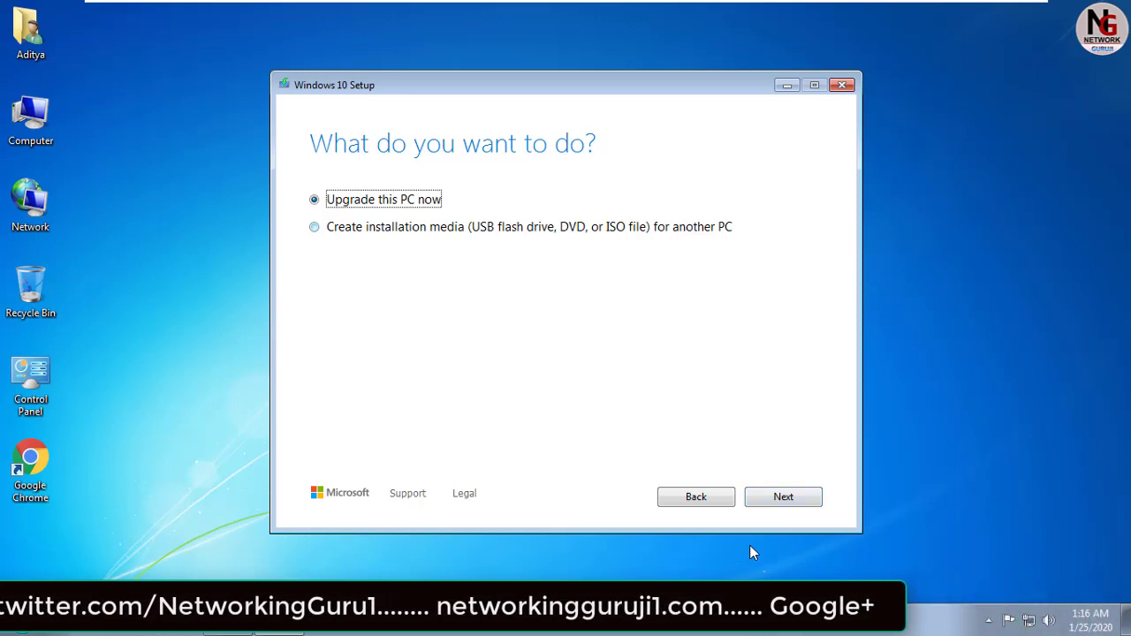
key("Down")
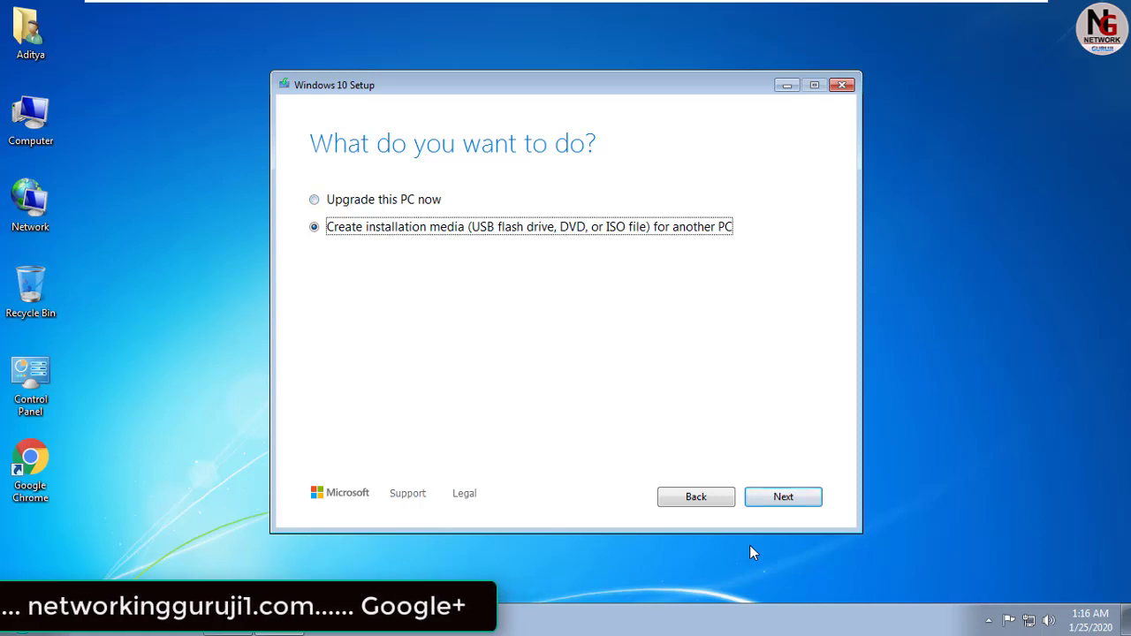
key("Return")
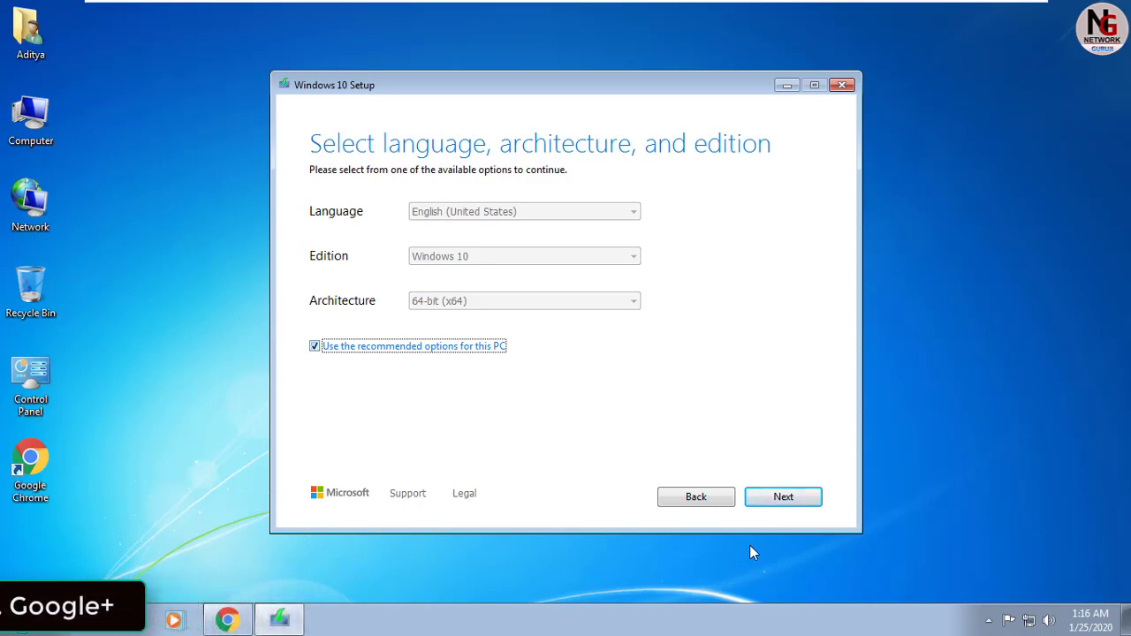
Disable the recommended options for this PC, keep Windows 10 as the edition, and set the architecture to Both.
key("space")
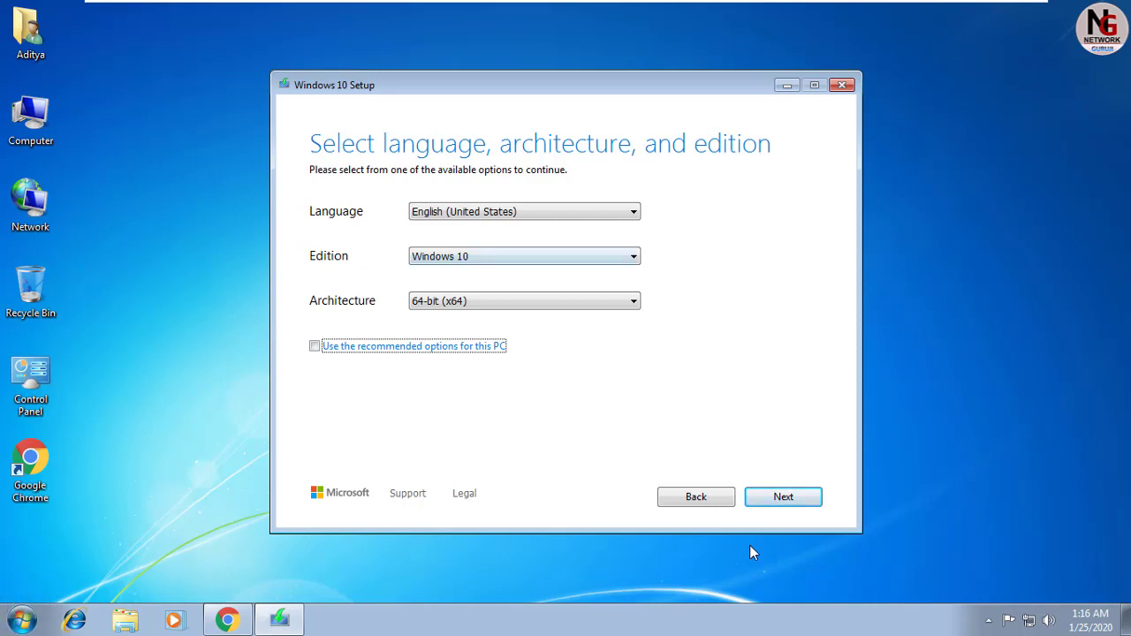
key("alt+Down")
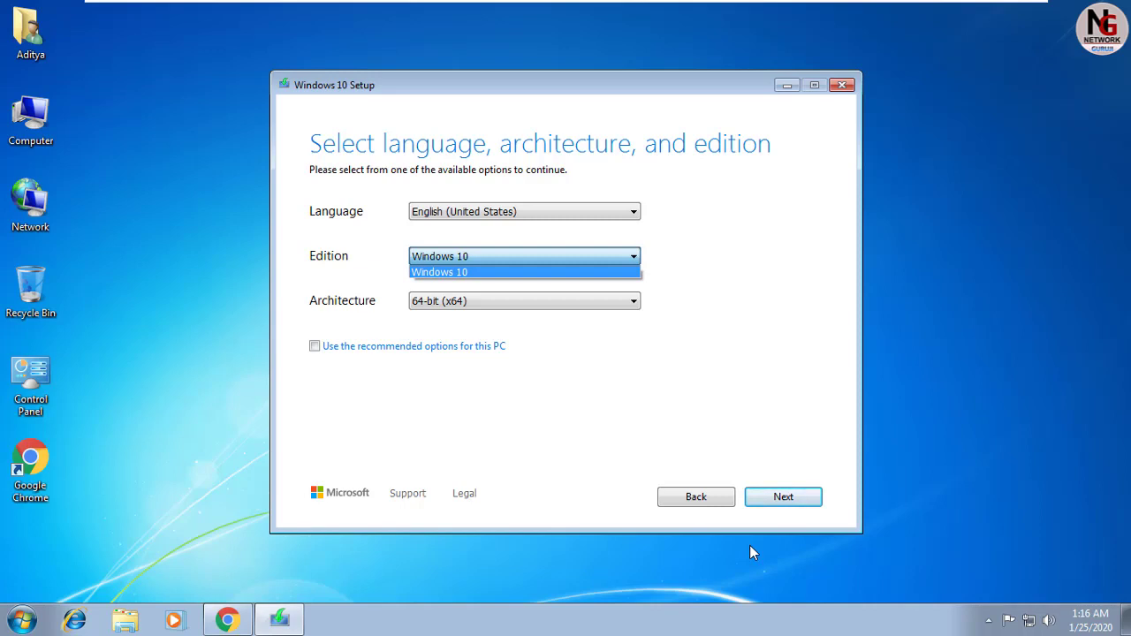
key("Return")
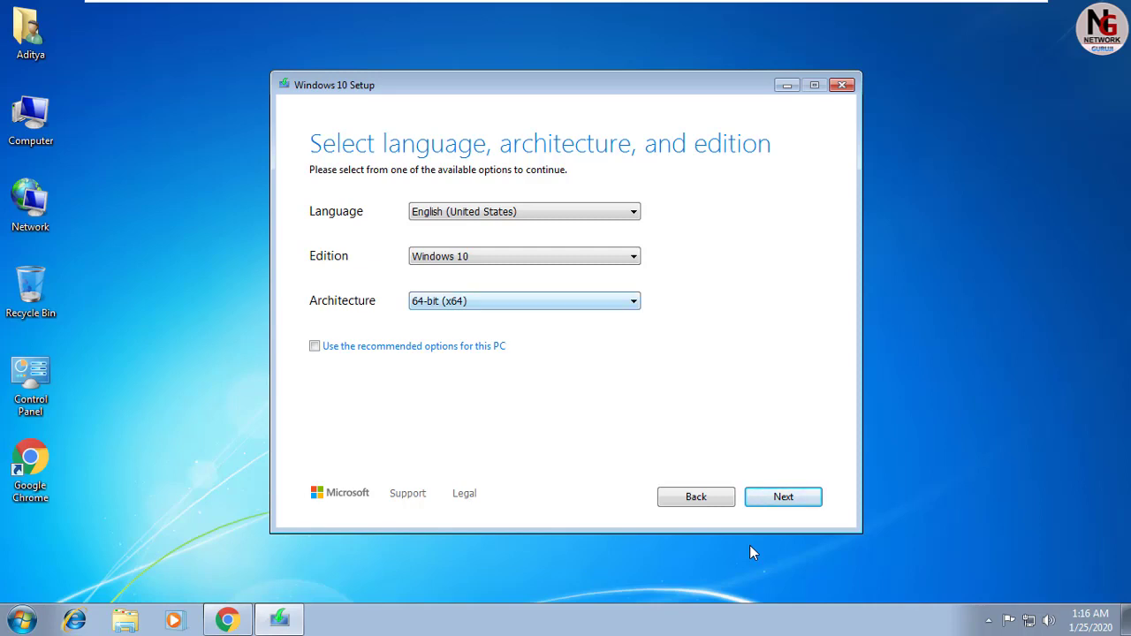
key("alt+Down")
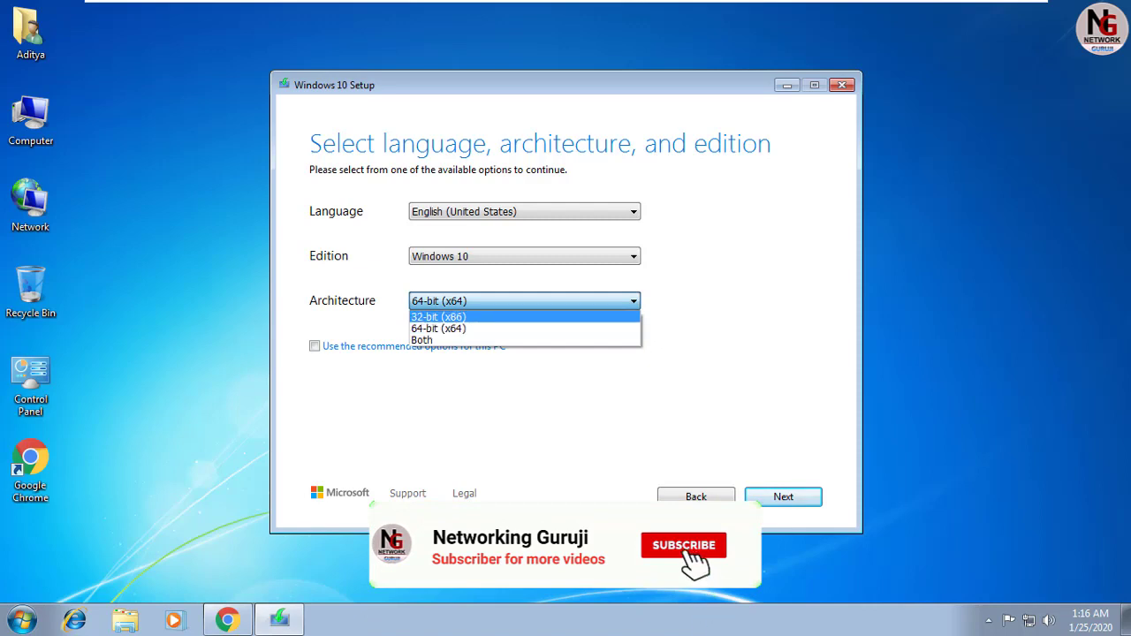
key("Down")
key("Down")
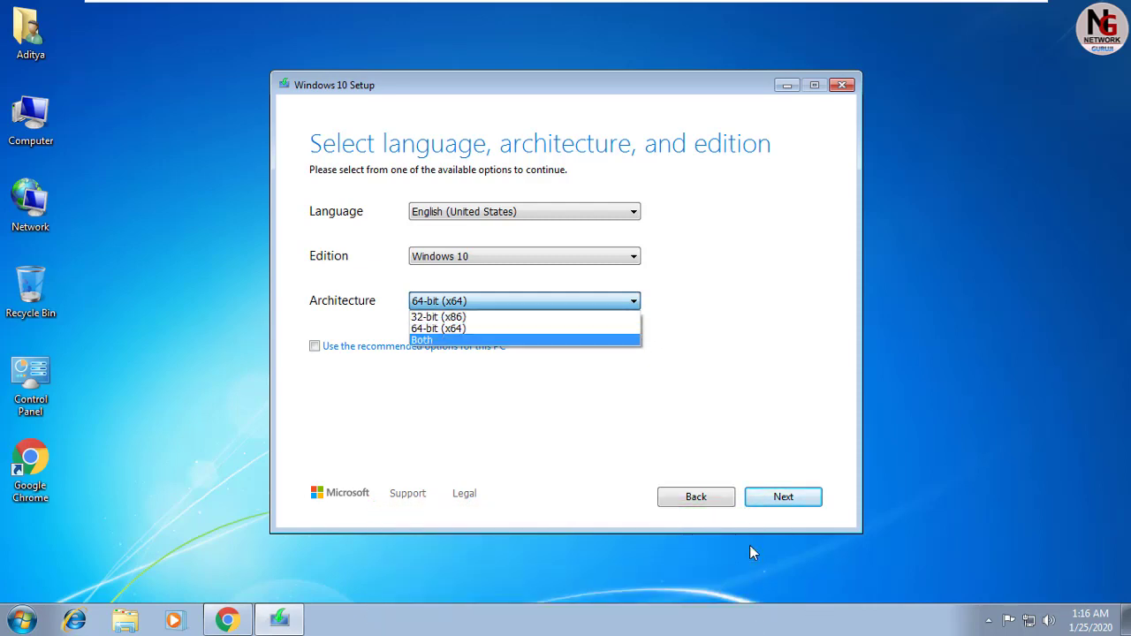
key("Up")
key("Up")
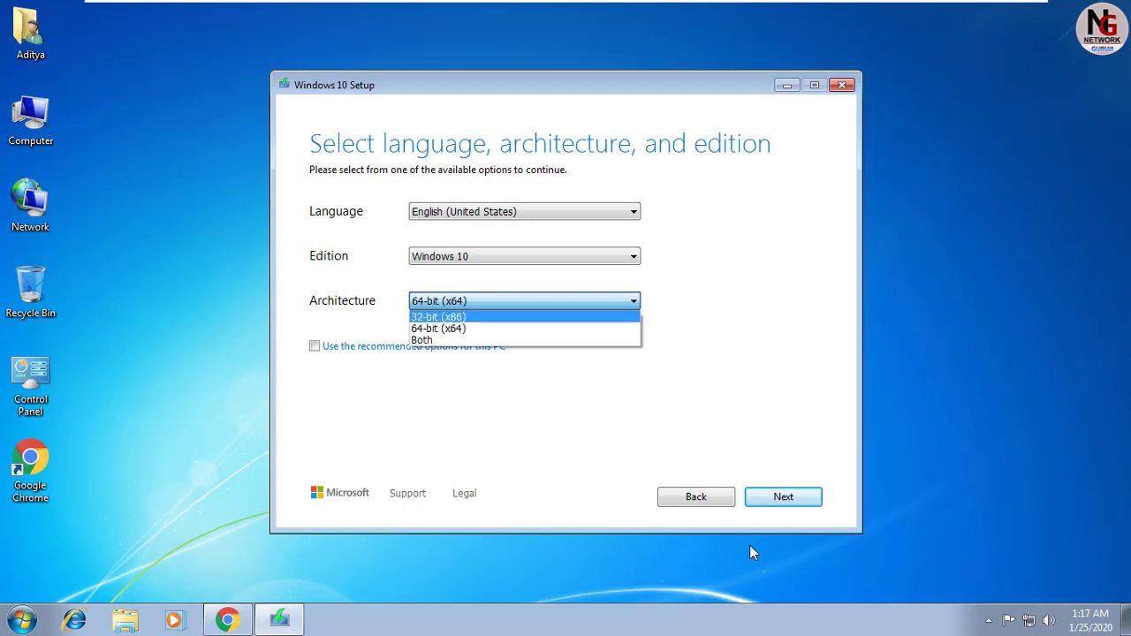
key("Down")
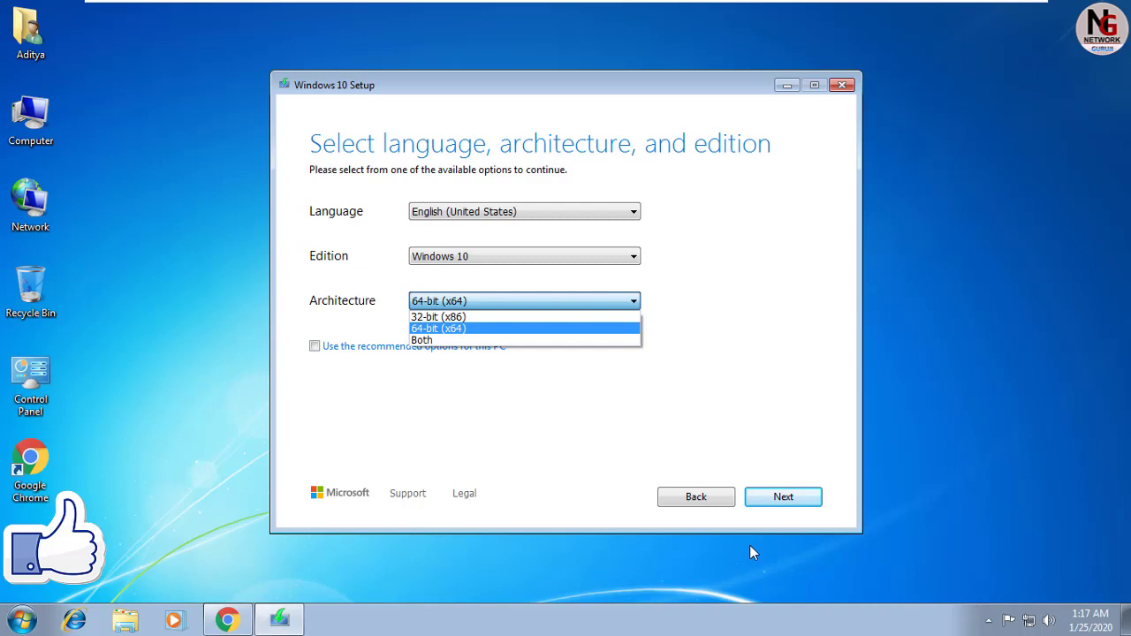
key("Down")
key("Return")
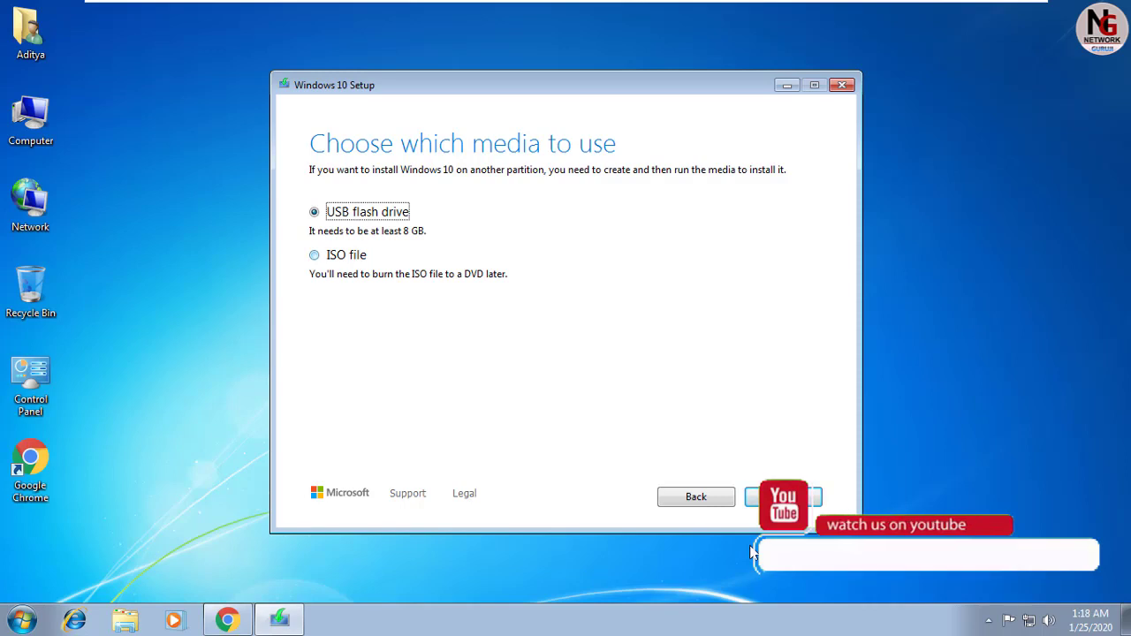
Choose ISO file as the media and save it as Windows1 on Local Disk (D:).
key("Down")
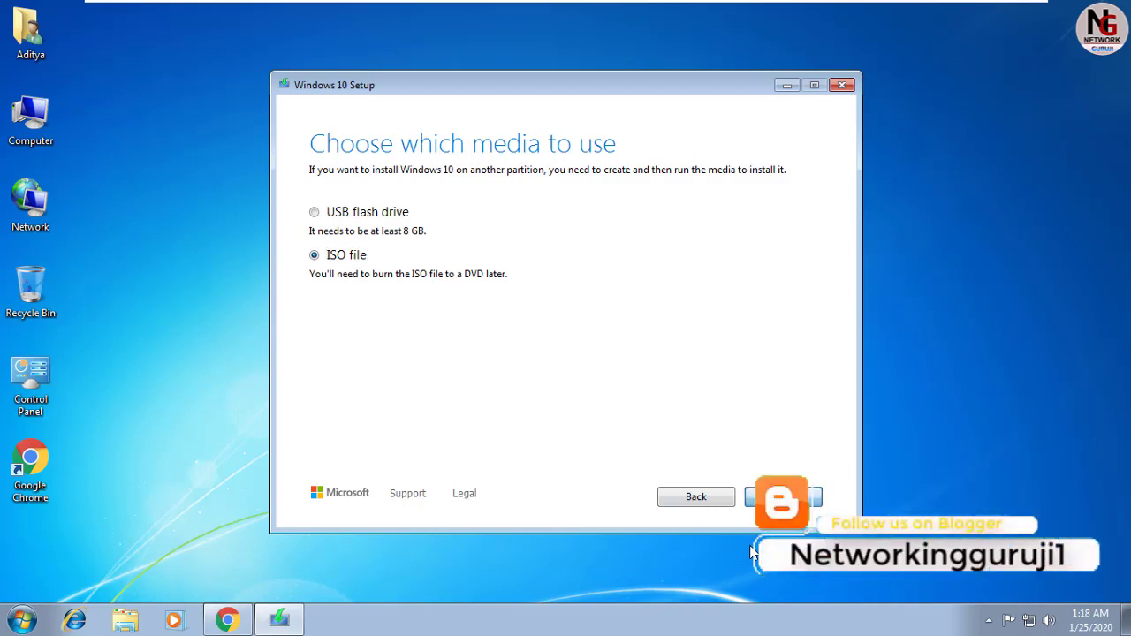
key("Return")
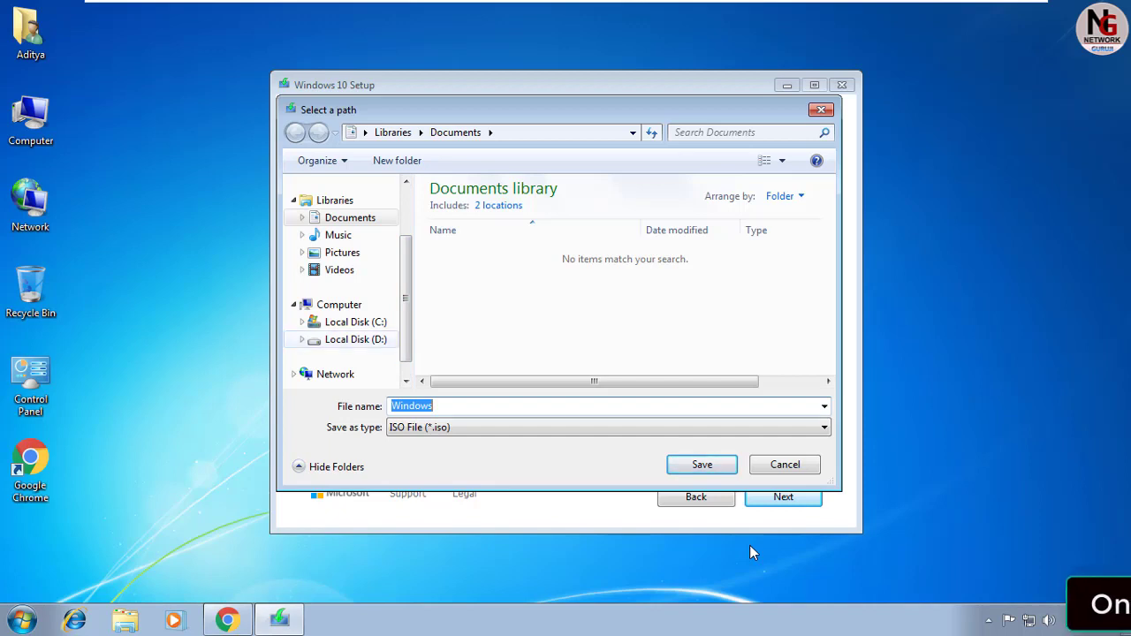
left_click(355, 339)
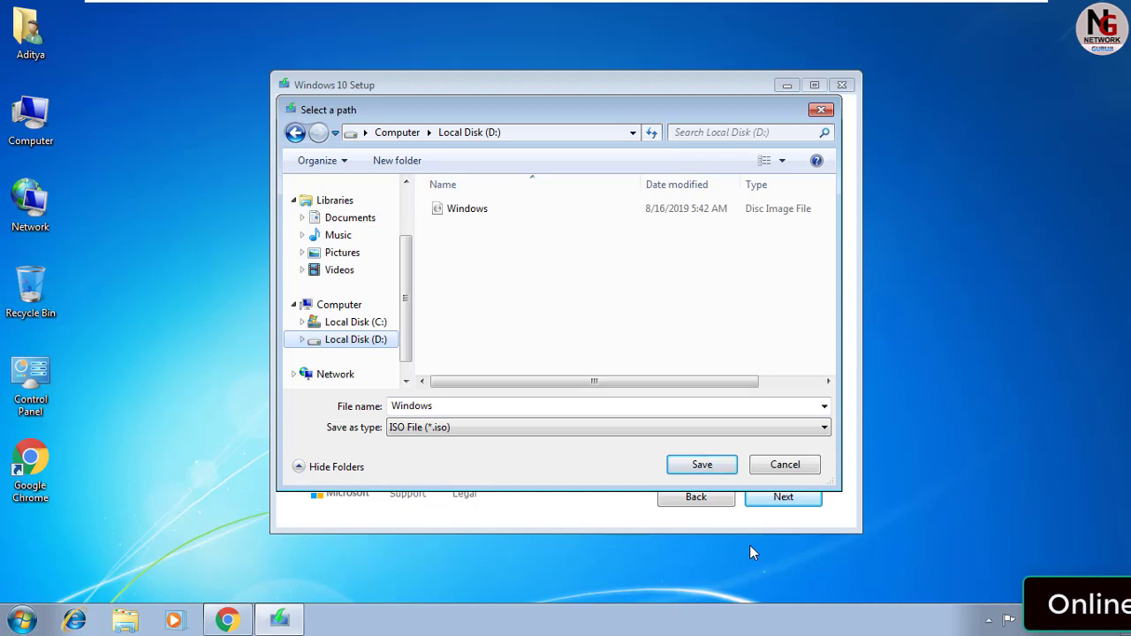
key("Return")
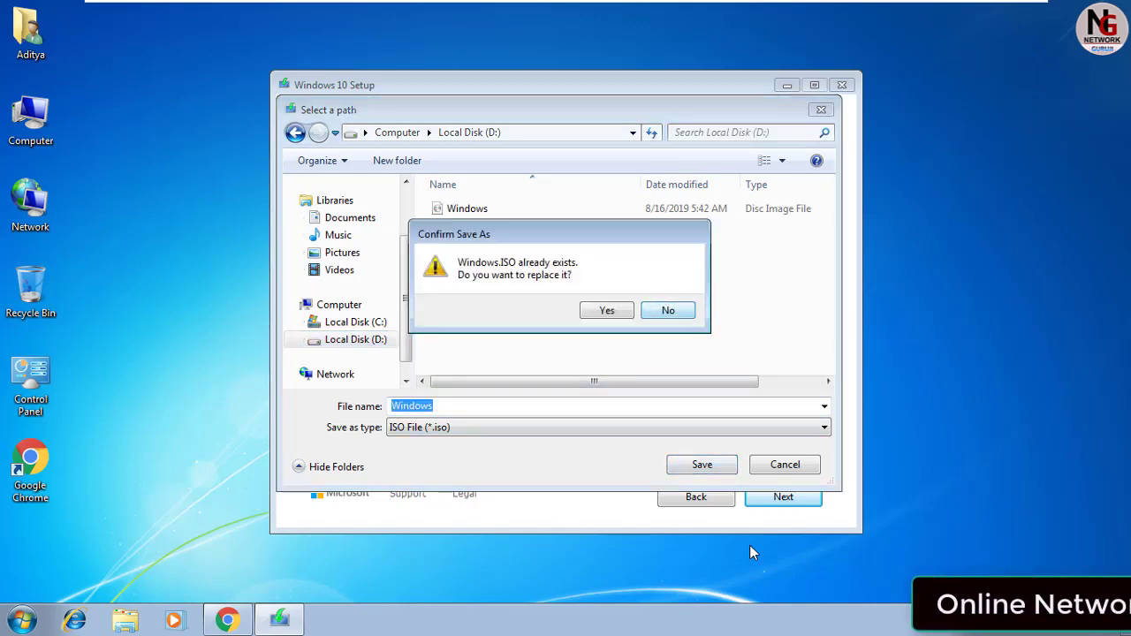
key("Escape")
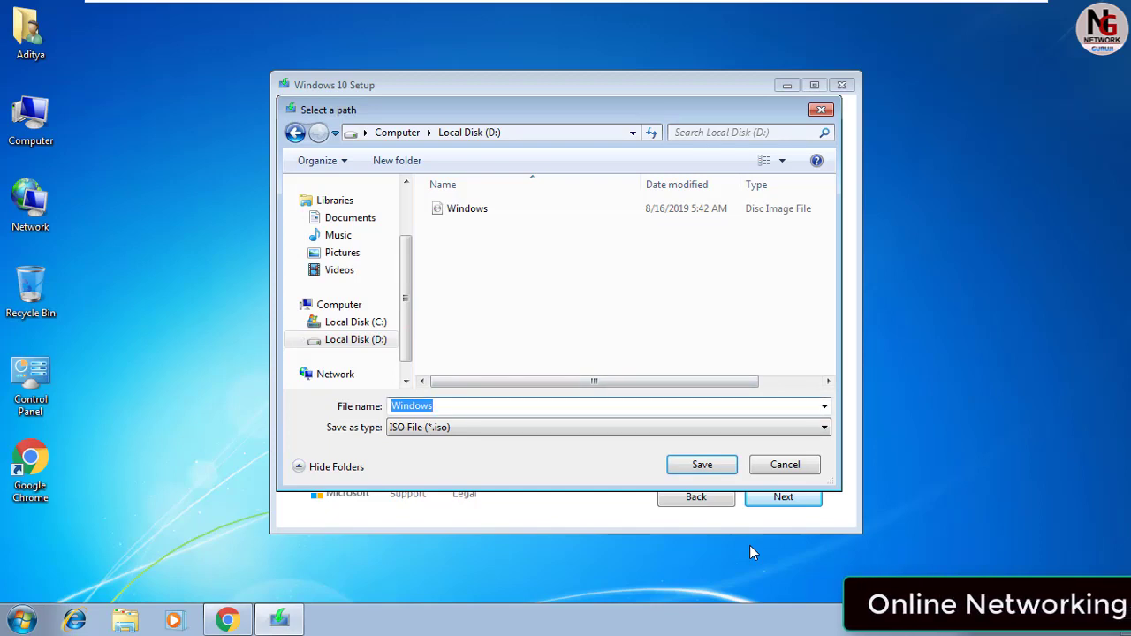
key("End")
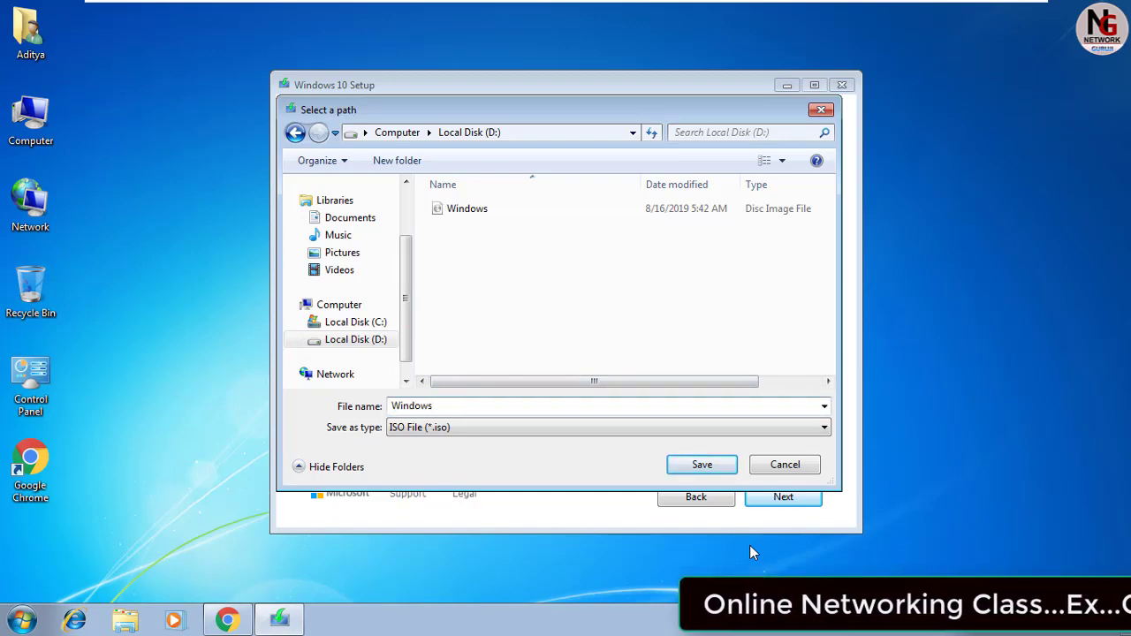
type("1")
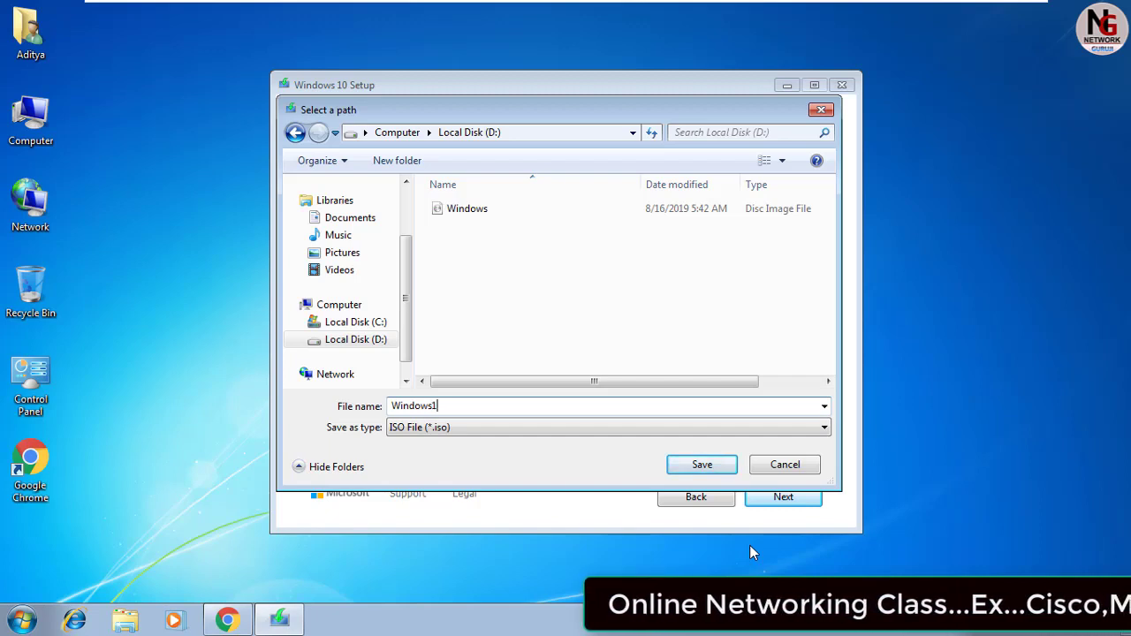
key("Return")
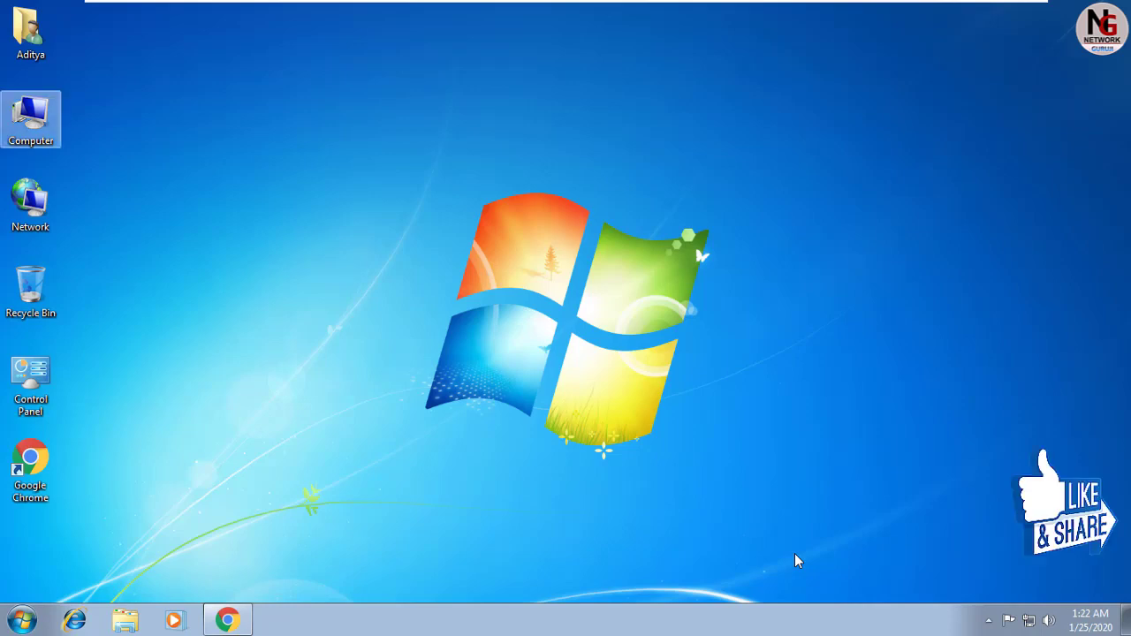
Check Local Disk (D:) for the Windows1 disc image file, and close the folder window.
key("Return")
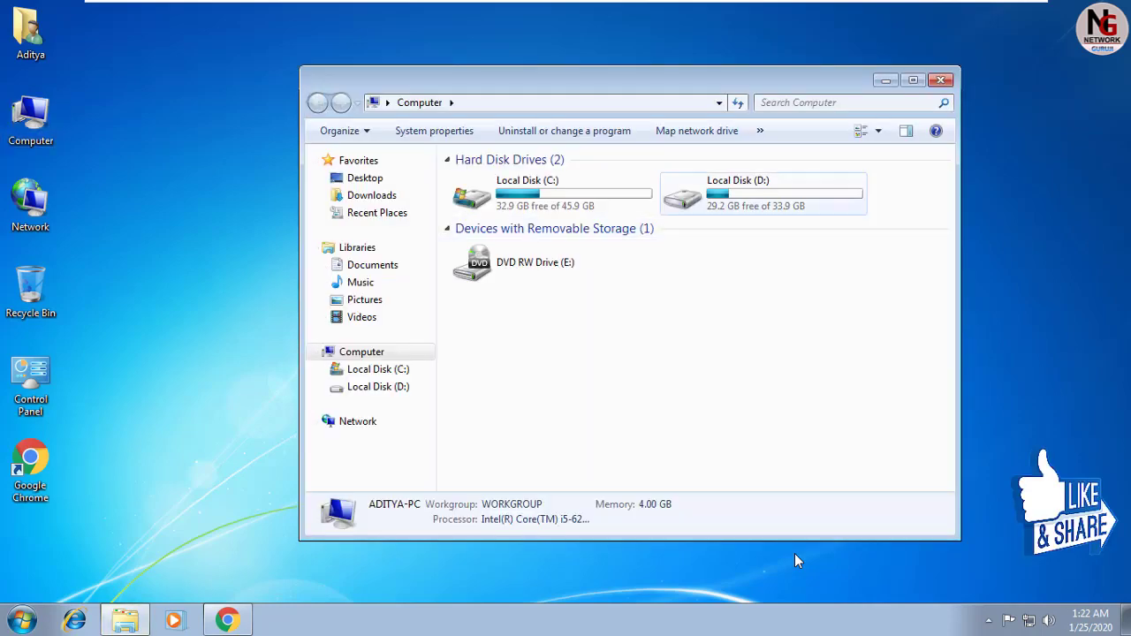
key("Return")
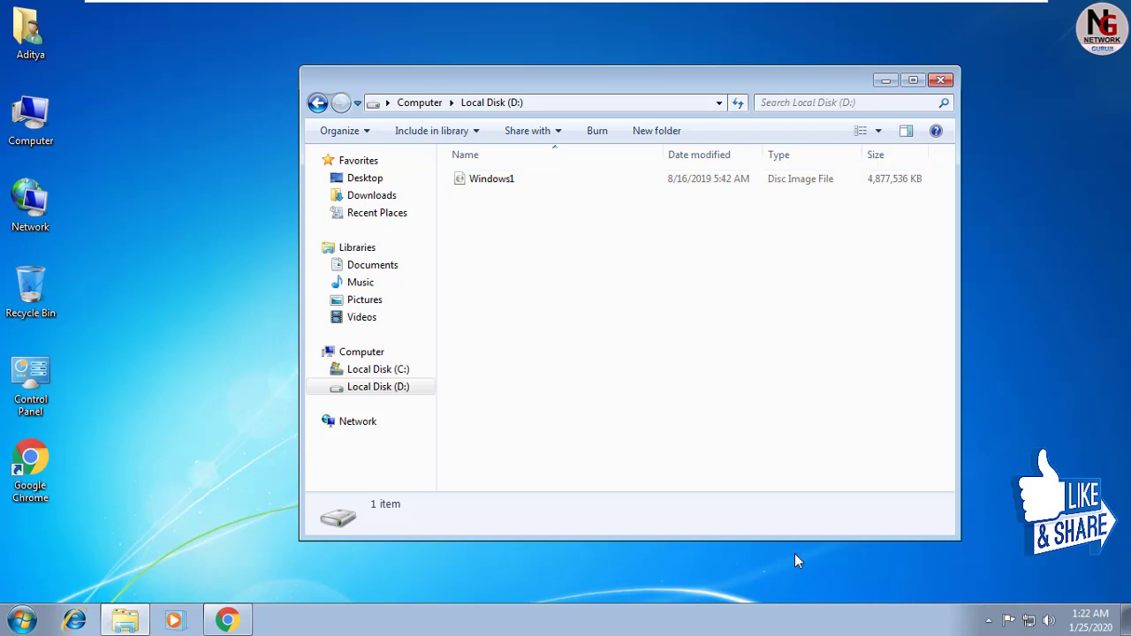
key("alt+F4")
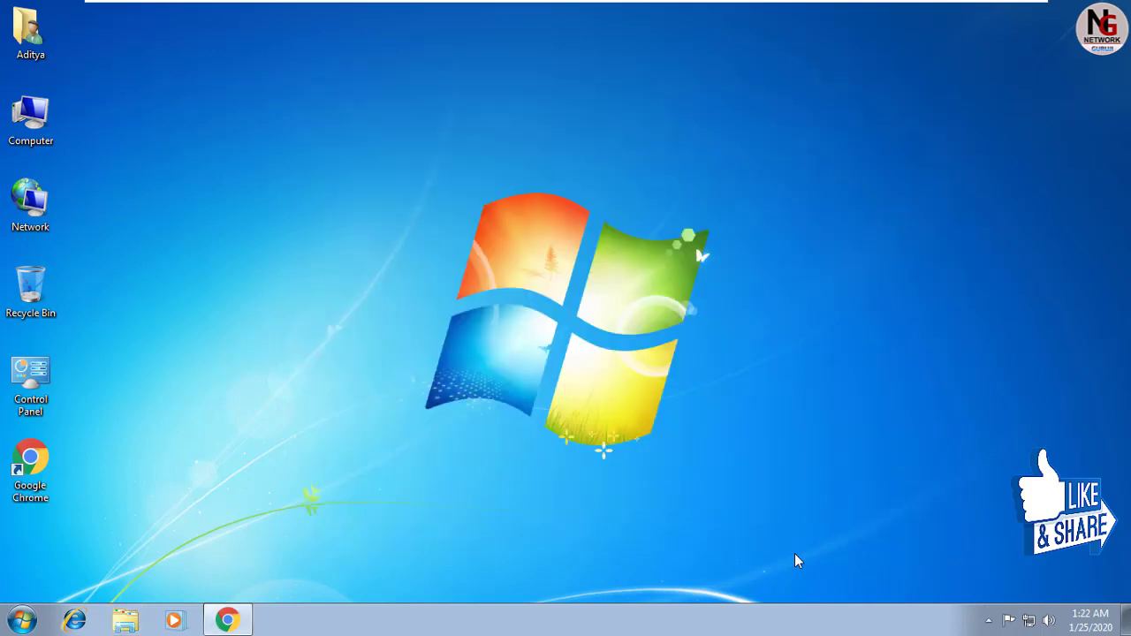
Switch to Chrome and download Rufus 3.8 from the rufus.ie page.
key("alt+Tab")
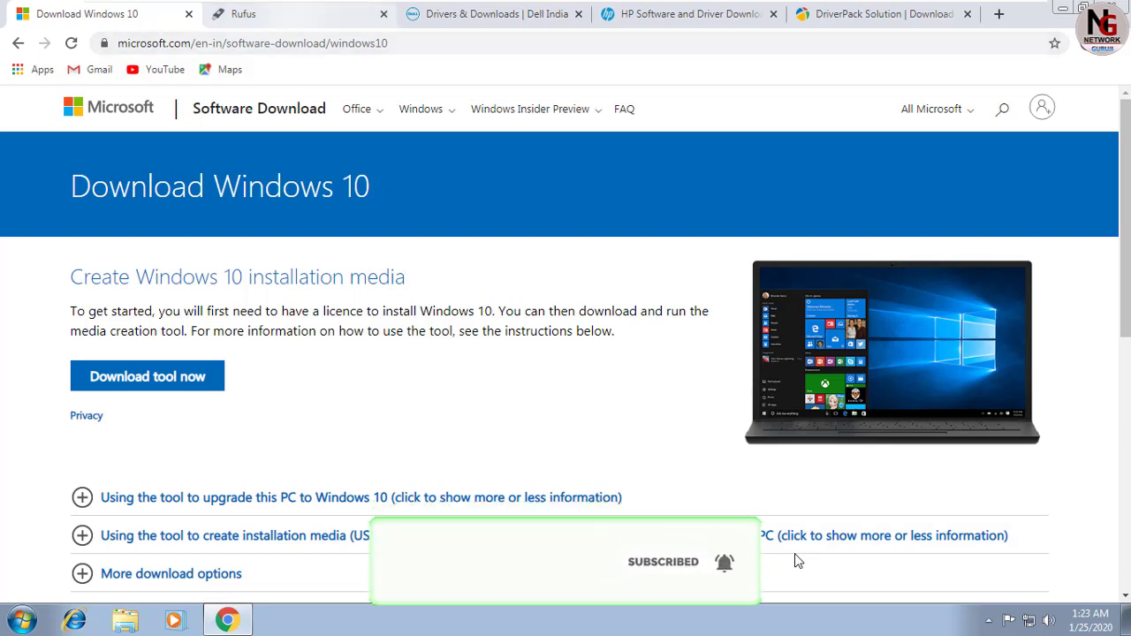
key("ctrl+Tab")
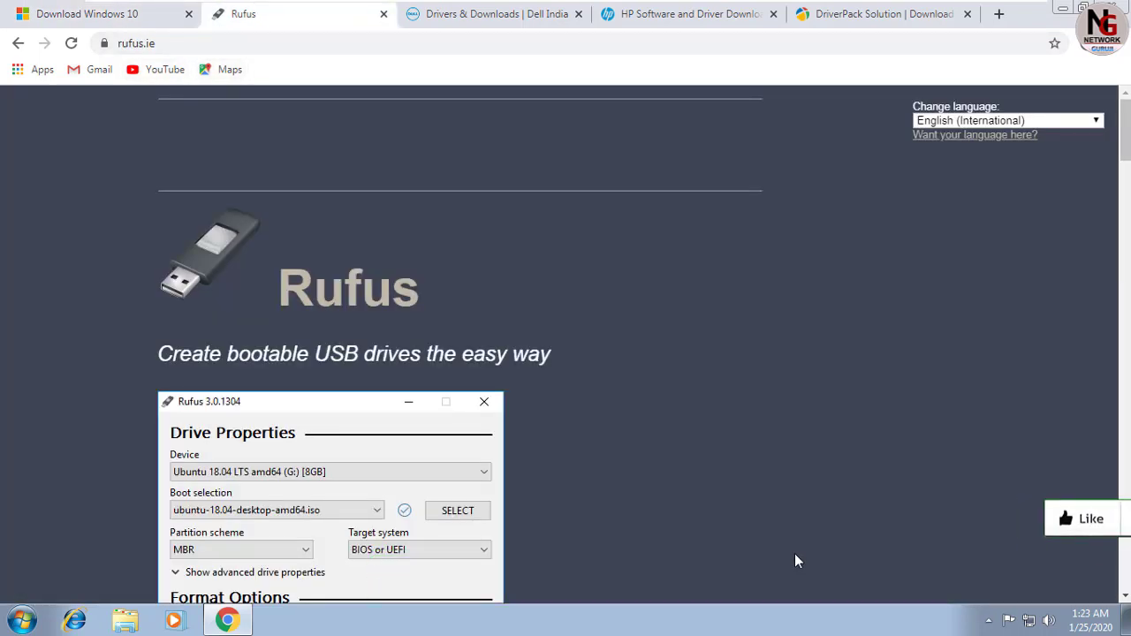
scroll(795, 561, "down", 3)
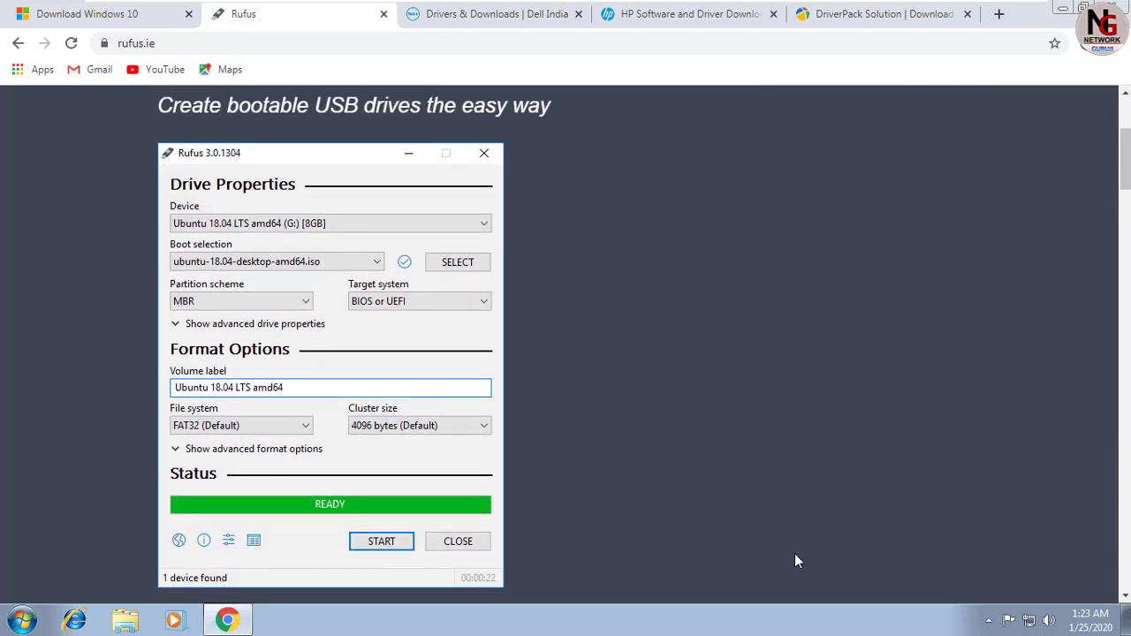
scroll(794, 553, "down", 3)
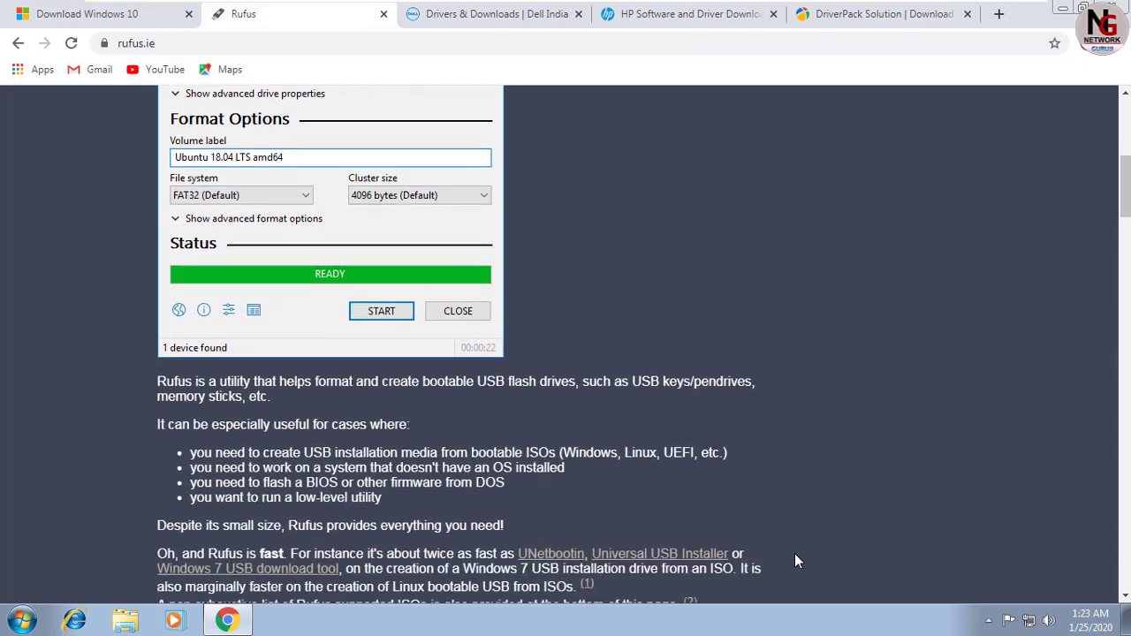
scroll(796, 555, "down", 3)
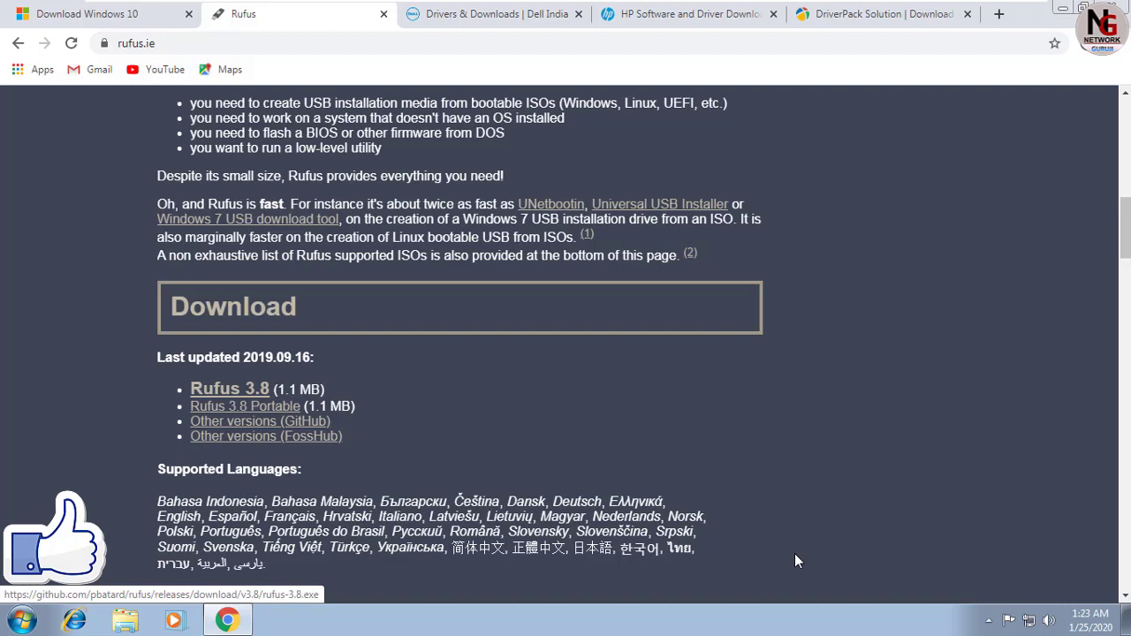
key("Return")
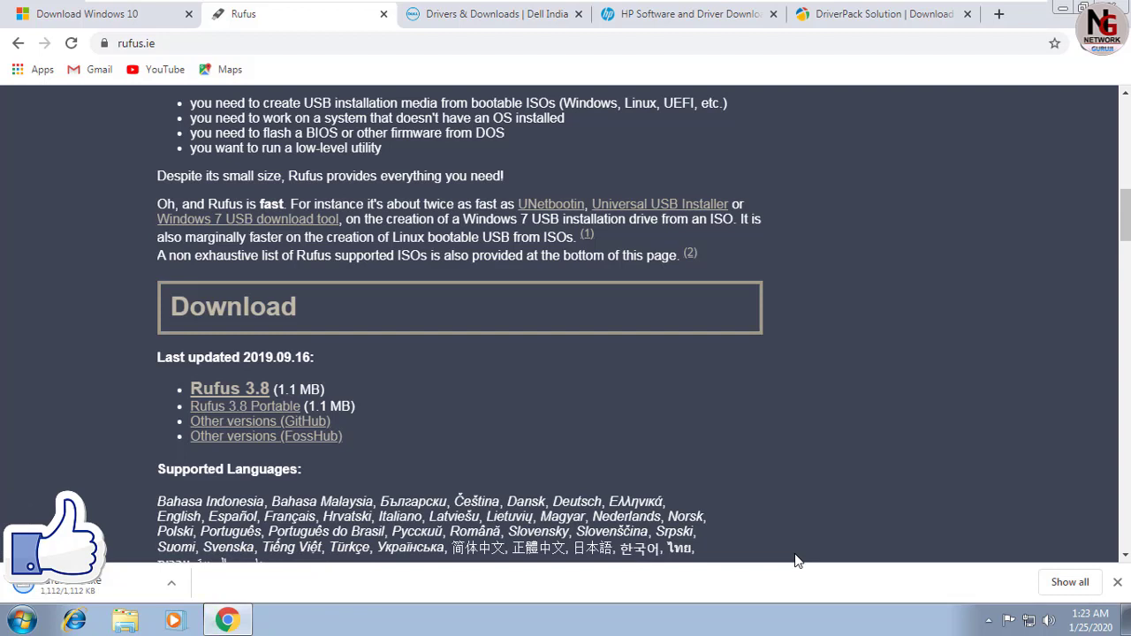
Run the downloaded rufus-3.8.exe, allow it to make changes to the computer, and decline its online update checks.
left_click(171, 583)
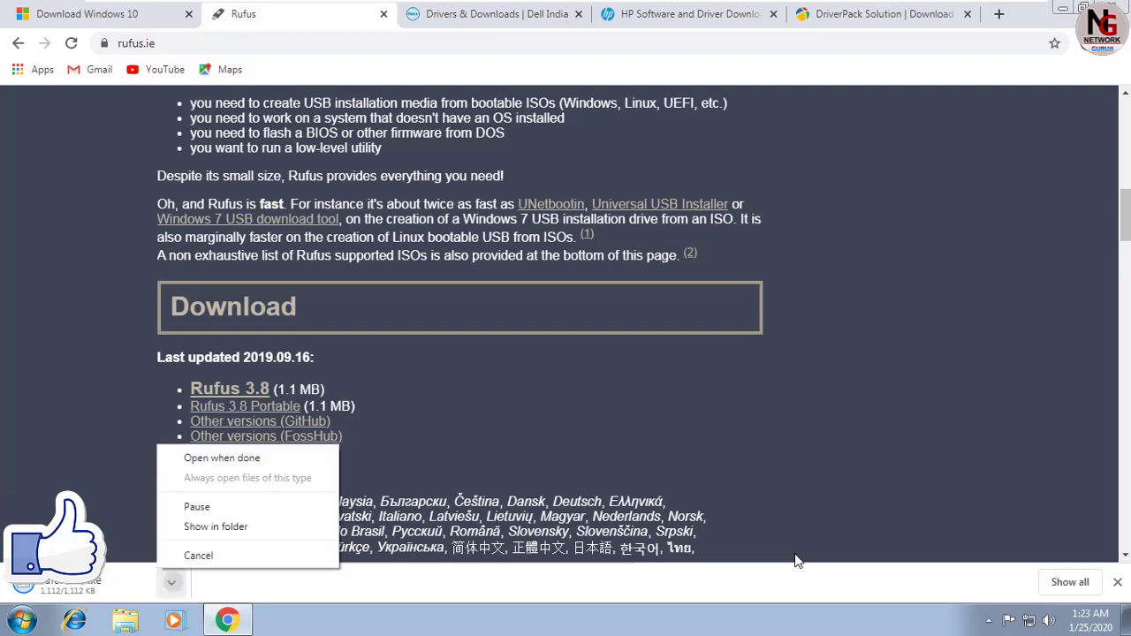
key("Return")
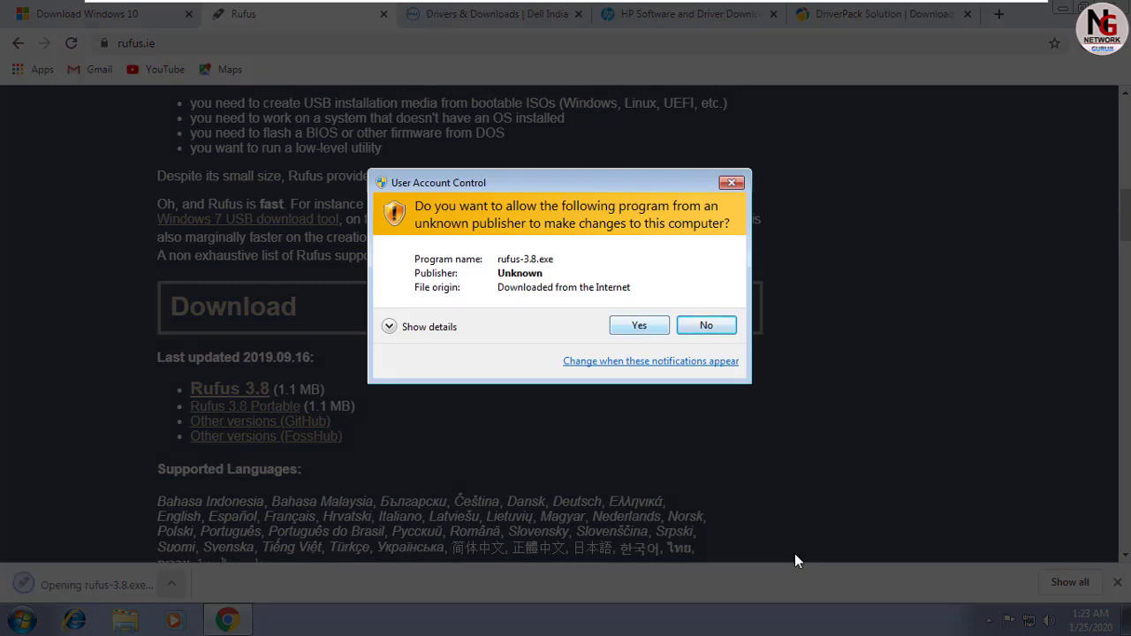
key("Return")
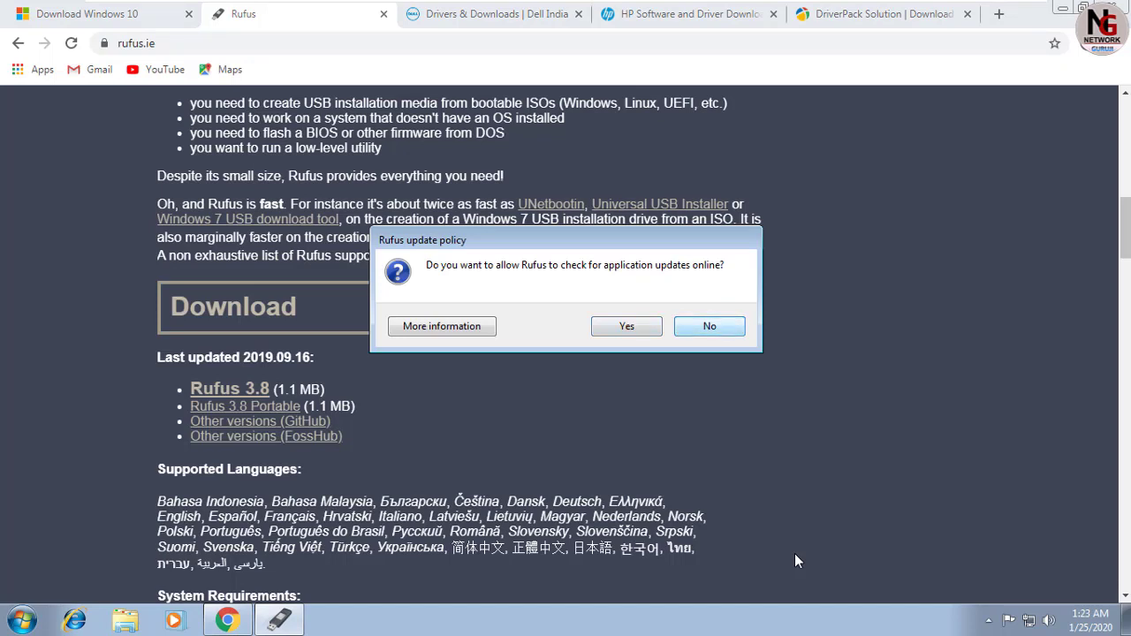
key("Return")
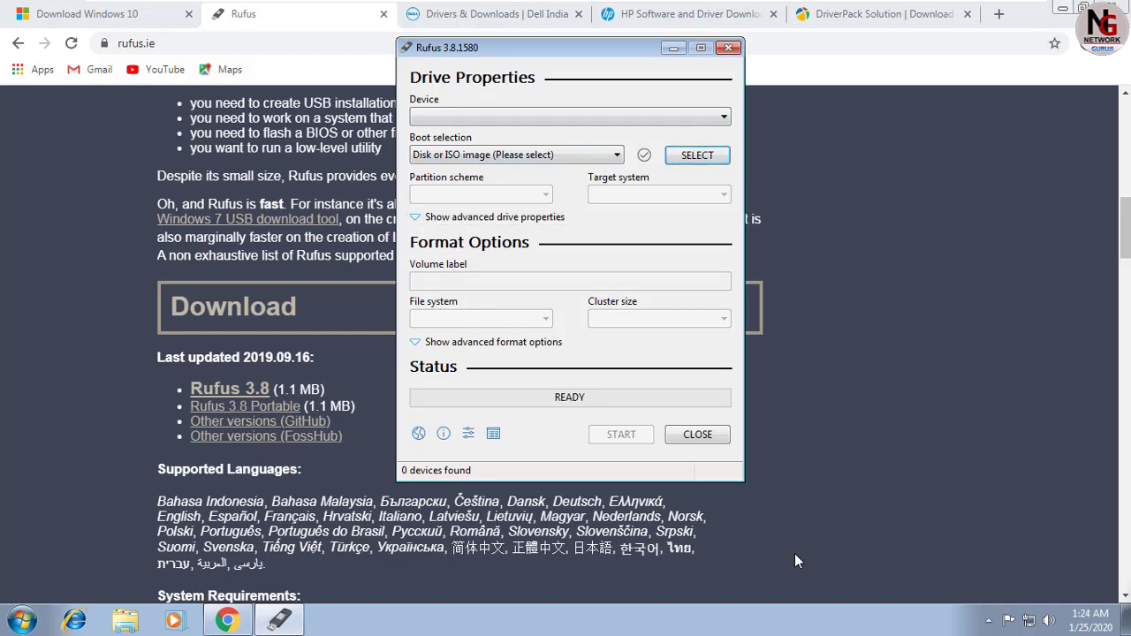
With Chrome minimized, load the Windows1 image from Local Disk (D:) in Rufus and keep GPT as the partition scheme.
left_click(794, 560)
key("super+Down")
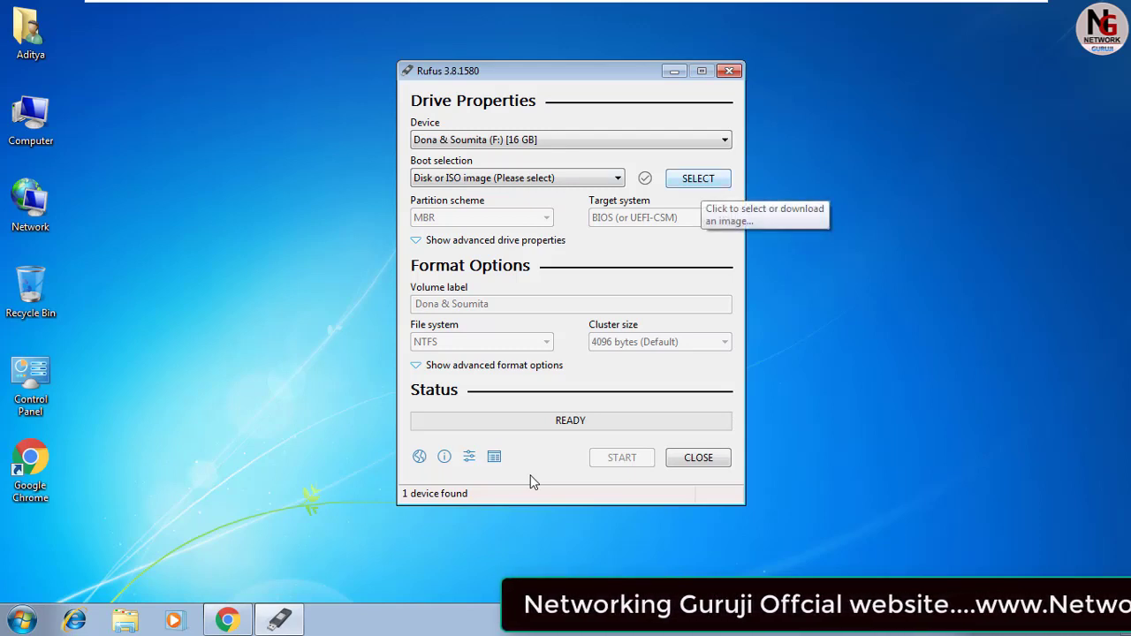
key("Return")
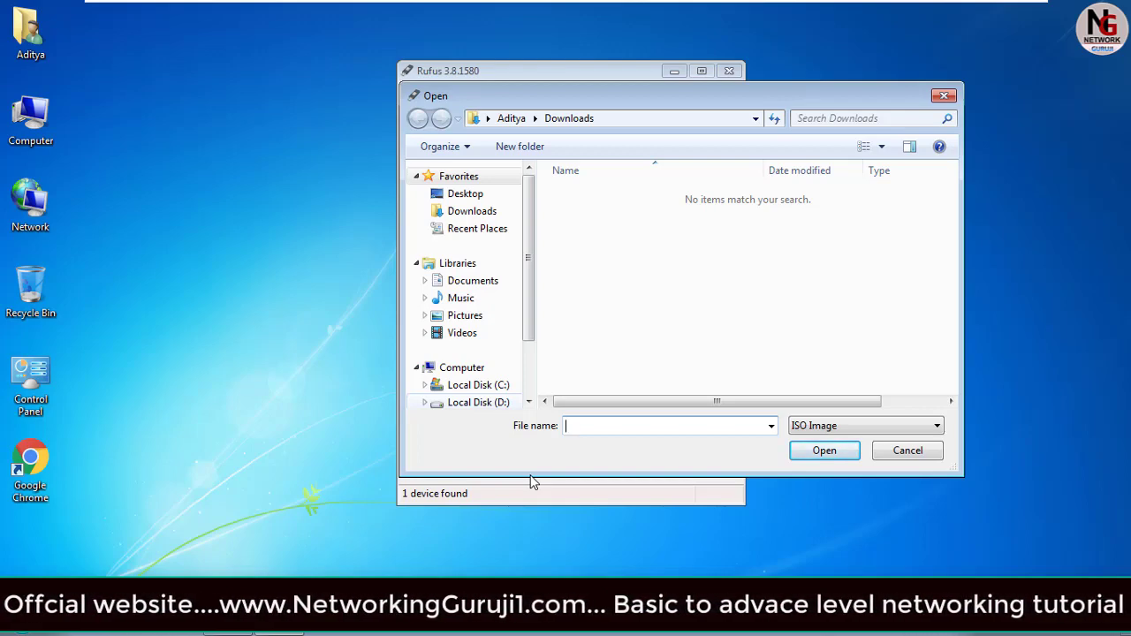
left_click(478, 402)
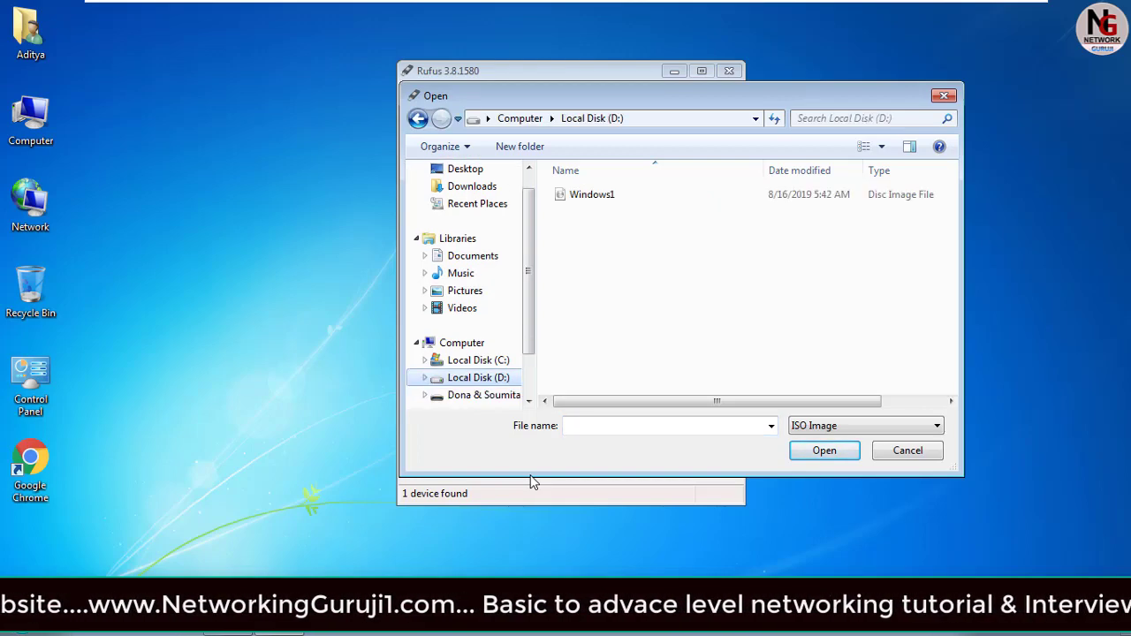
left_click(592, 195)
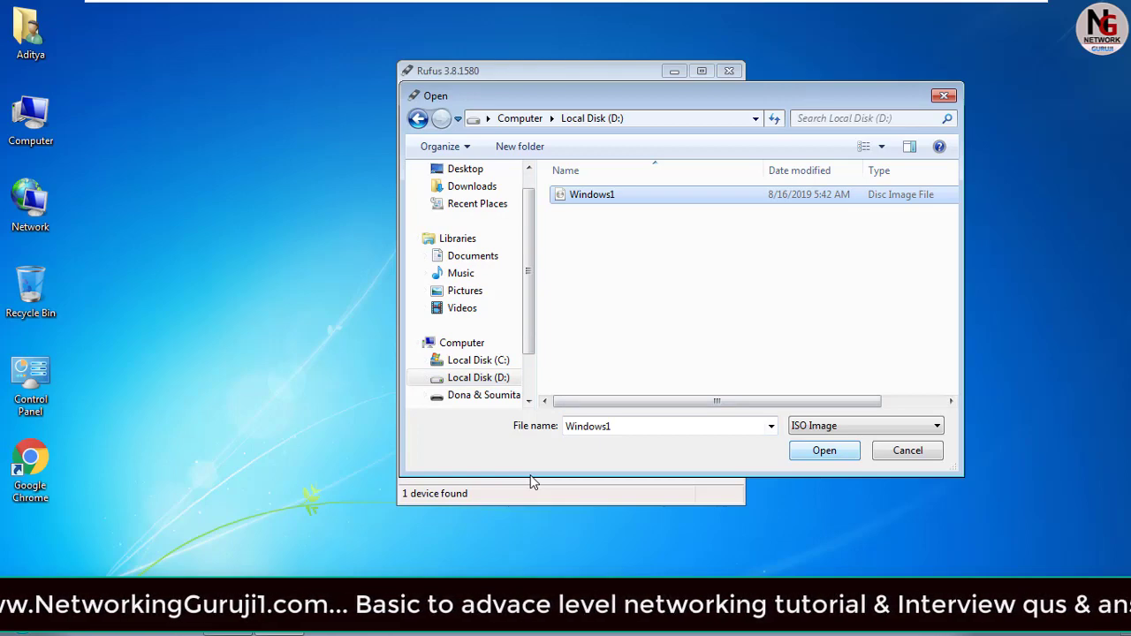
key("Return")
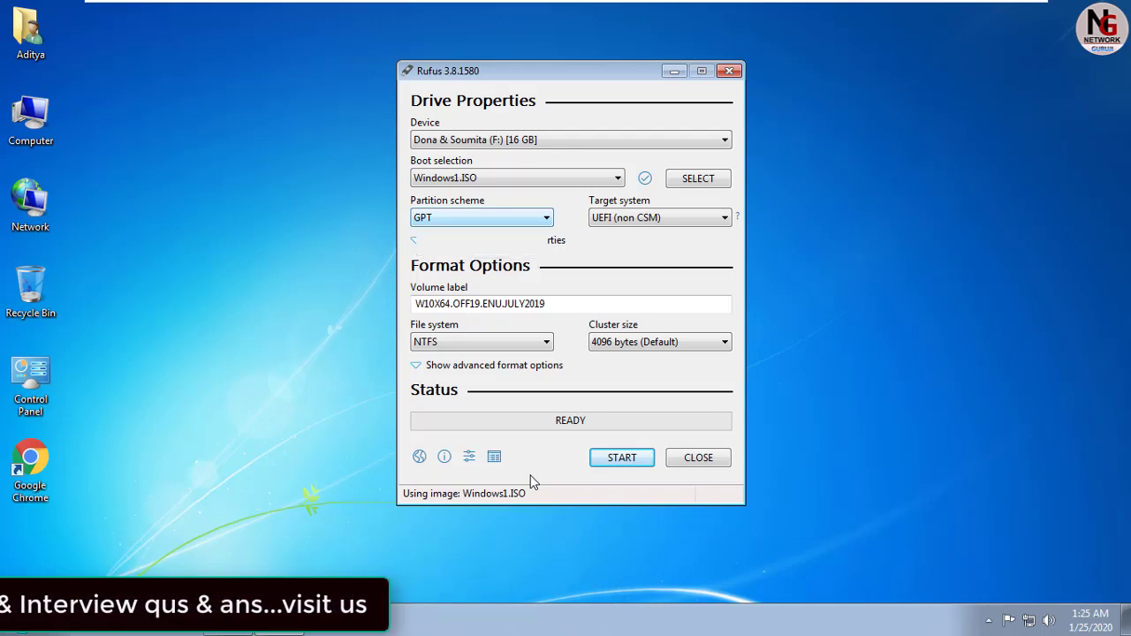
key("alt+Down")
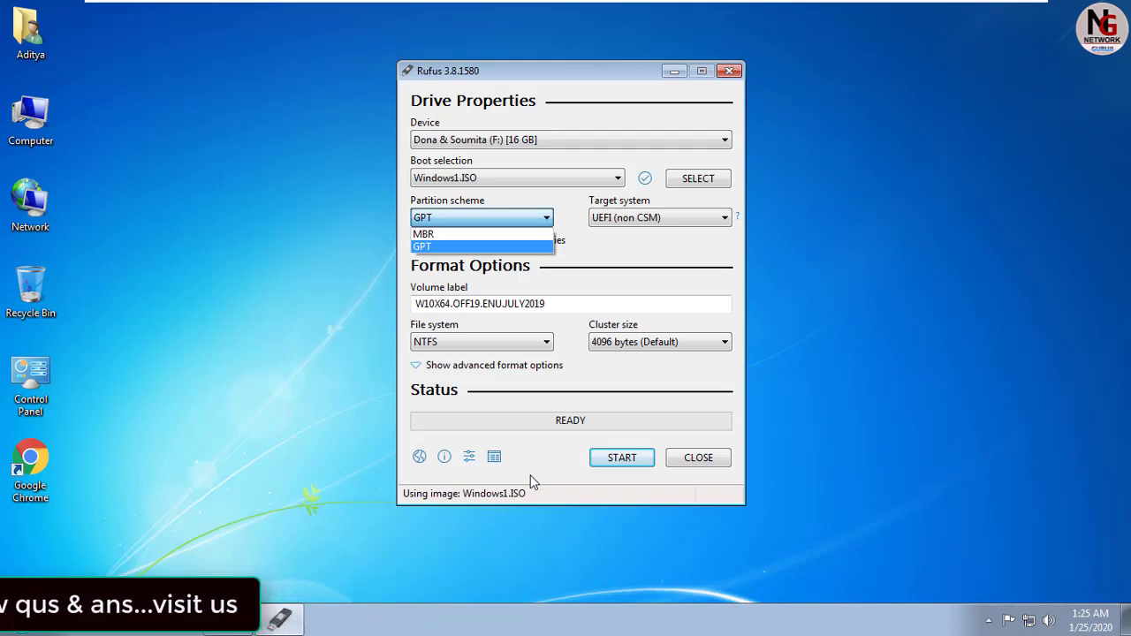
key("Return")
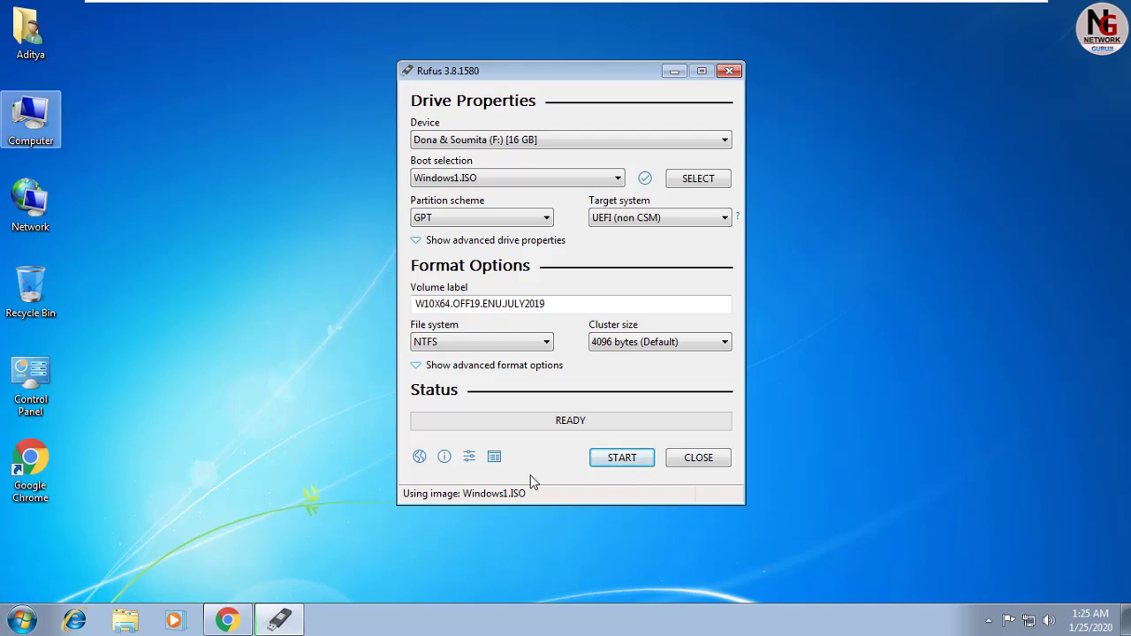
Open Computer Management for this computer and display Disk Management.
key("shift+F10")
key("Down")
key("Down")
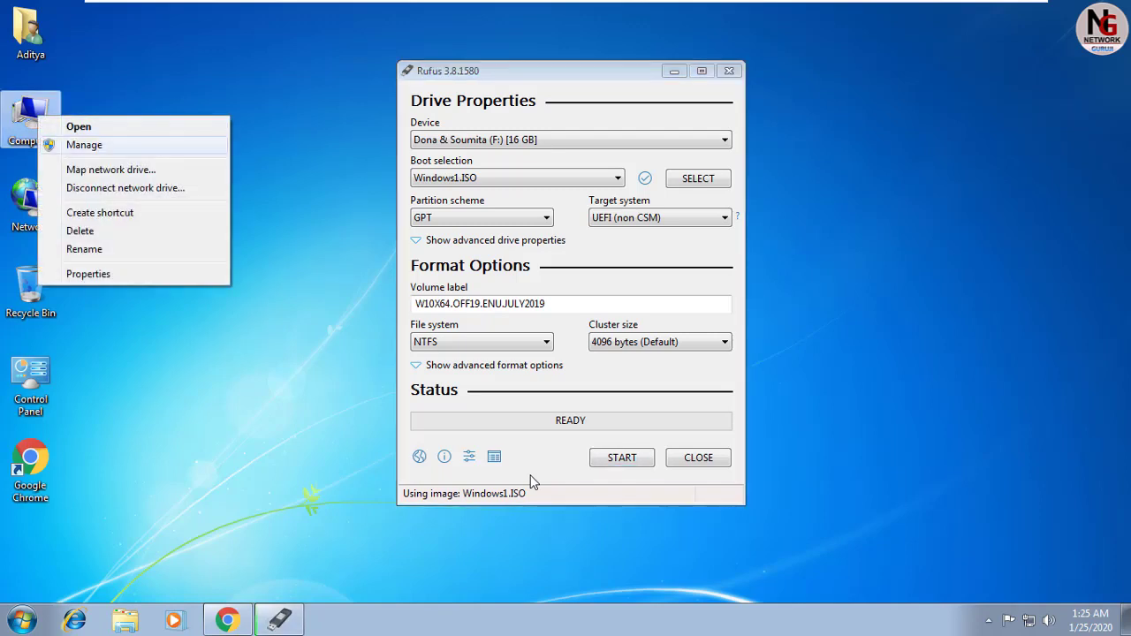
key("Return")
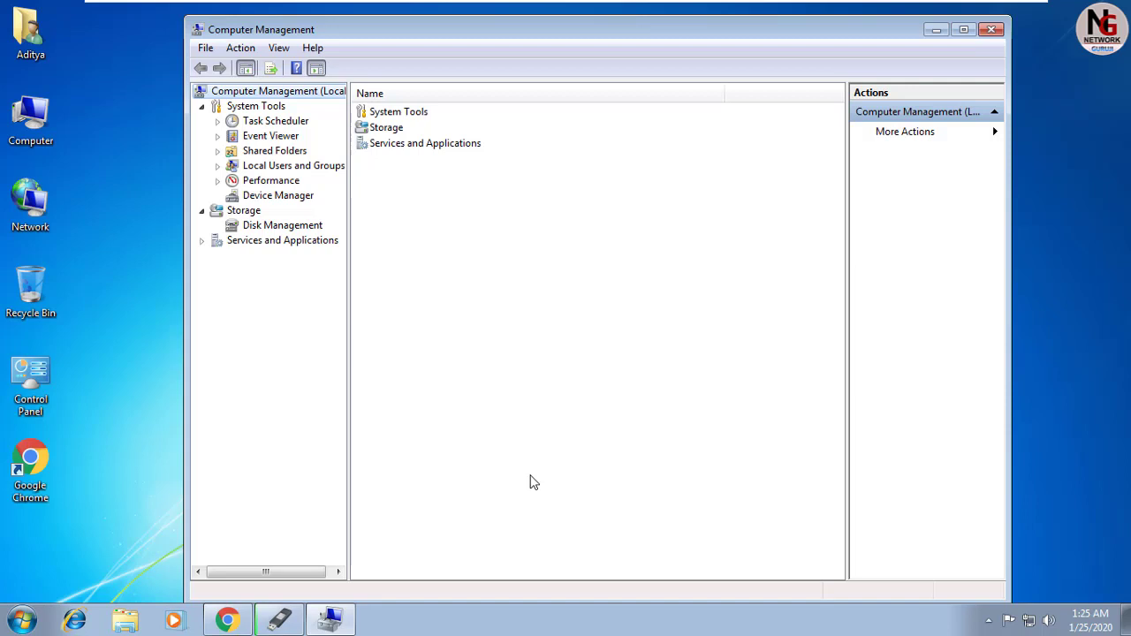
key("d")
key("d")
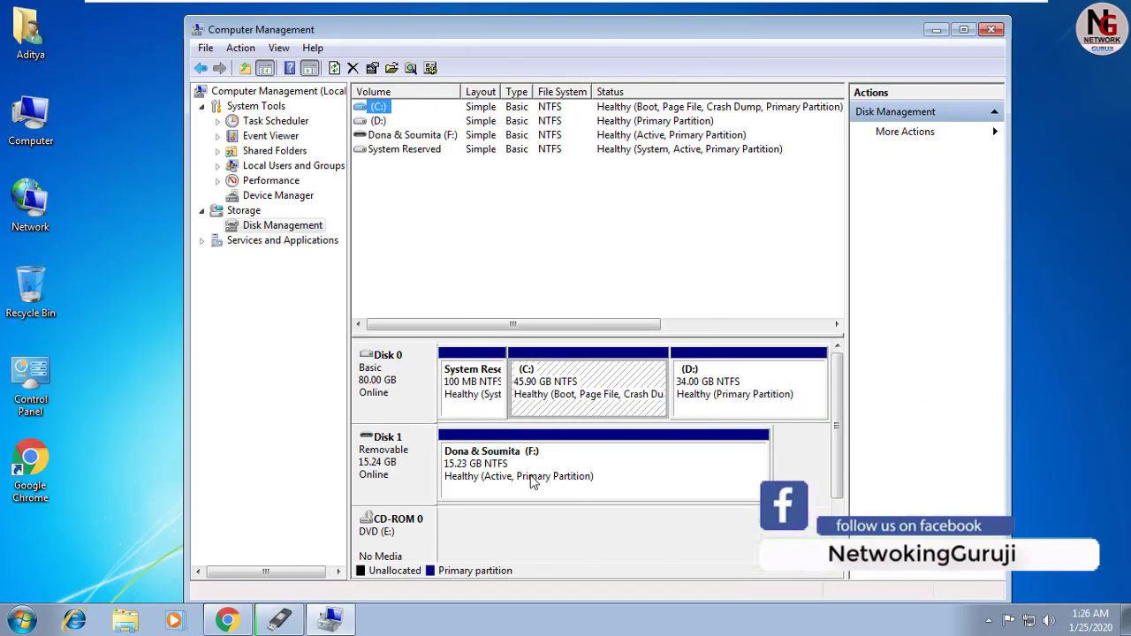
Open the properties of Disk 0 and check its partition style in the volume information.
key("Tab")
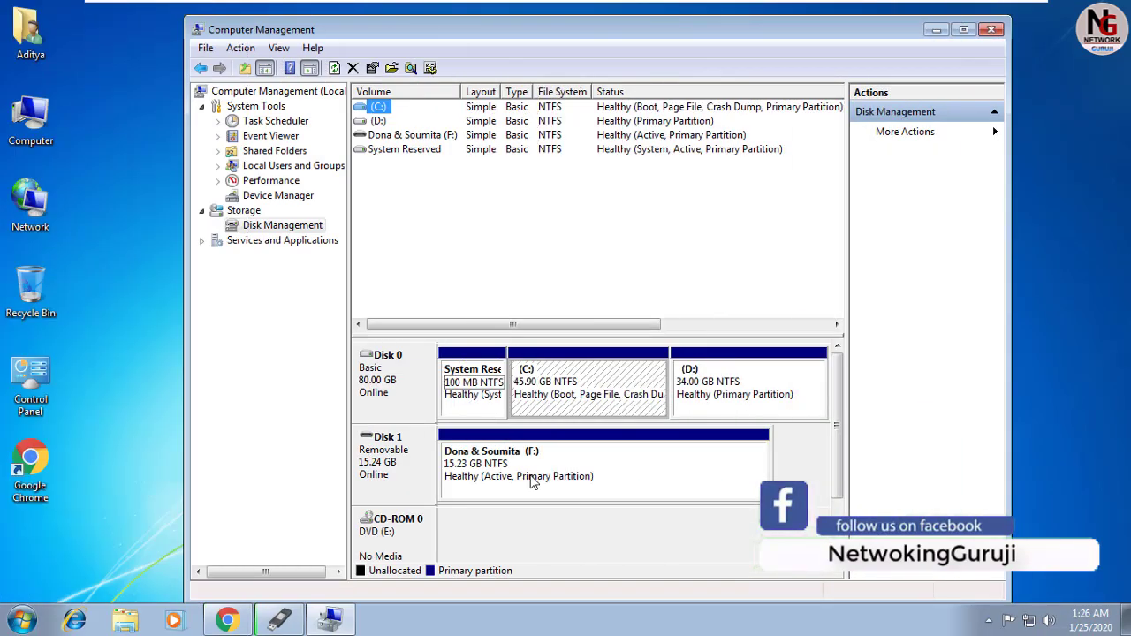
key("Tab")
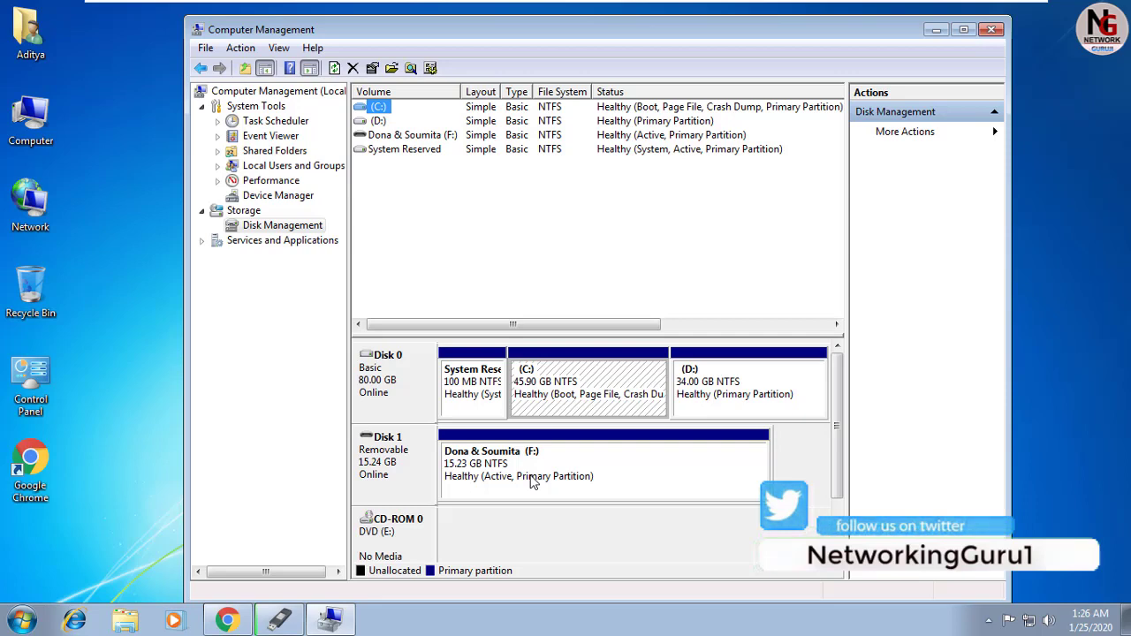
right_click(421, 398)
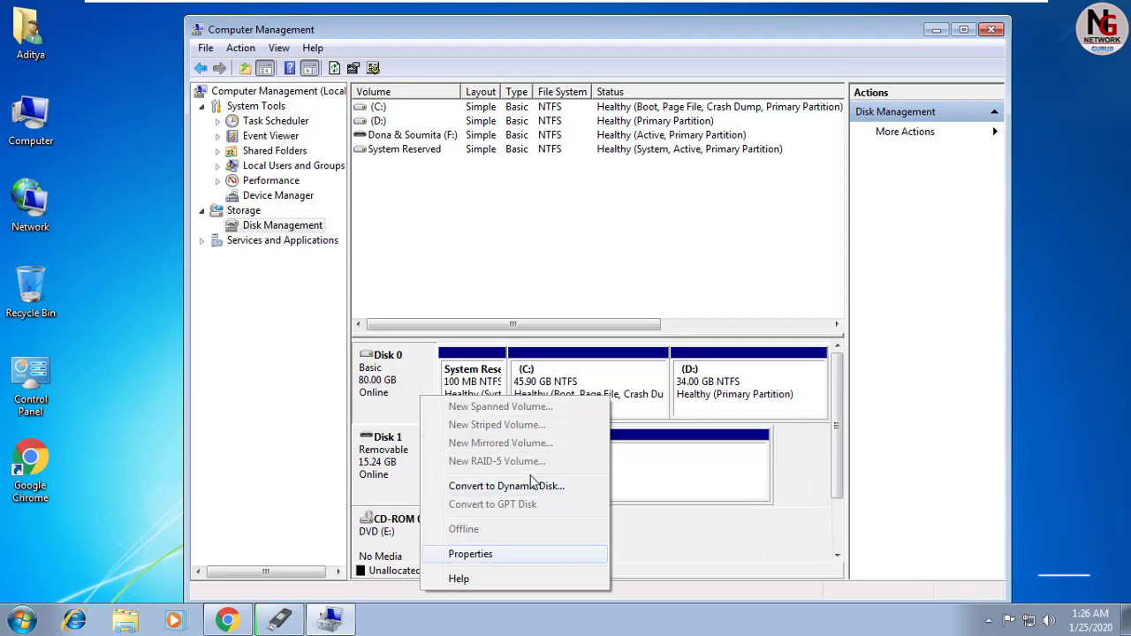
key("Return")
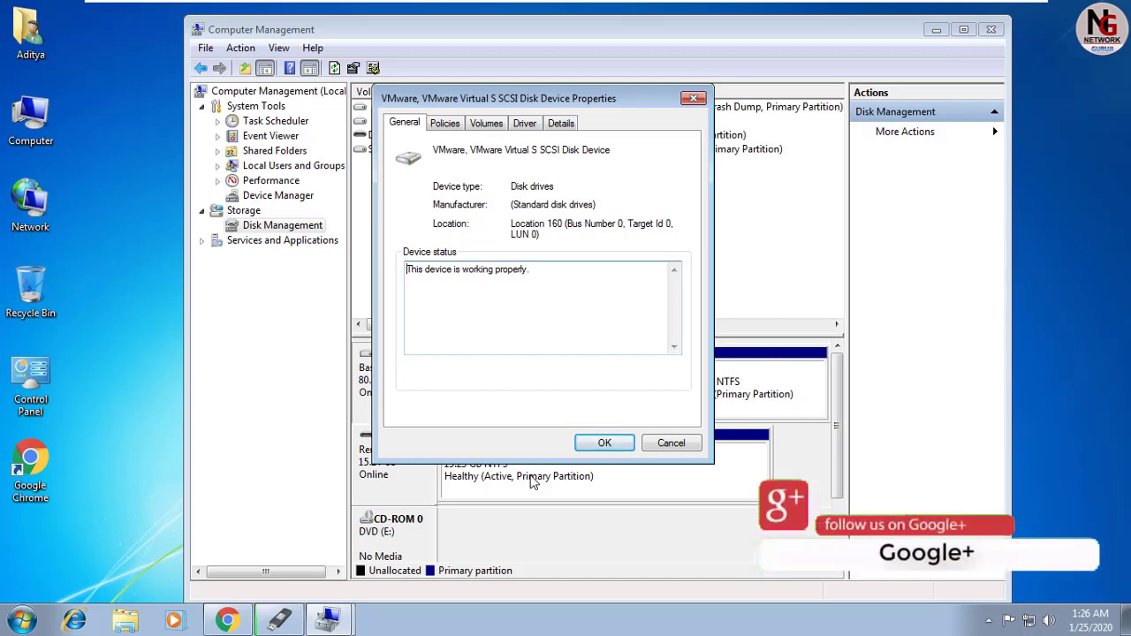
key("ctrl+Tab")
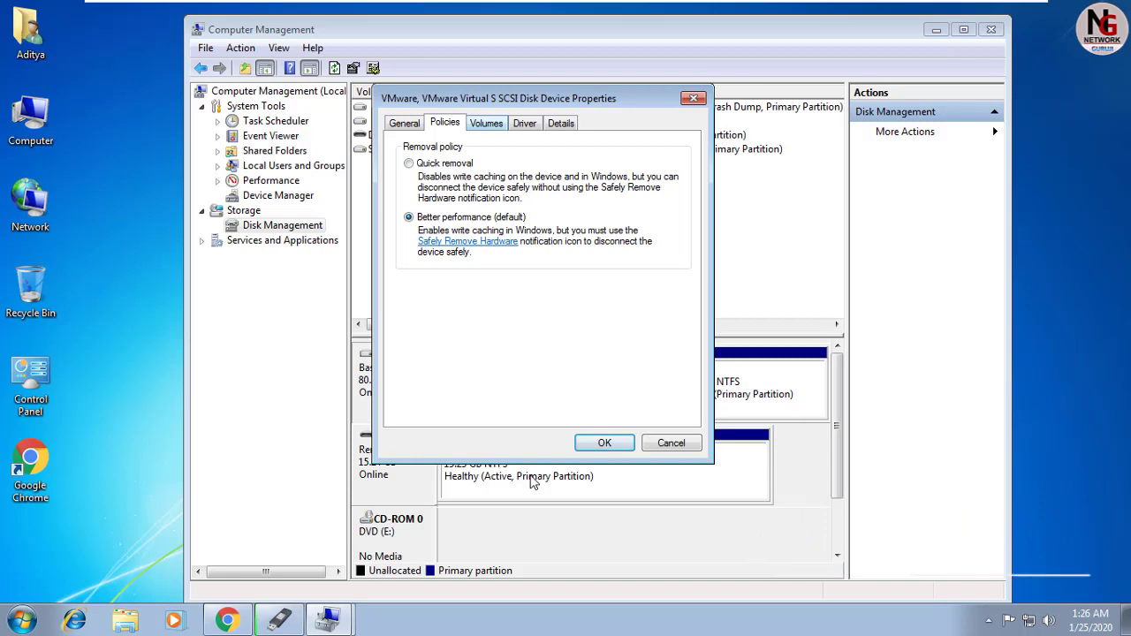
key("ctrl+Tab")
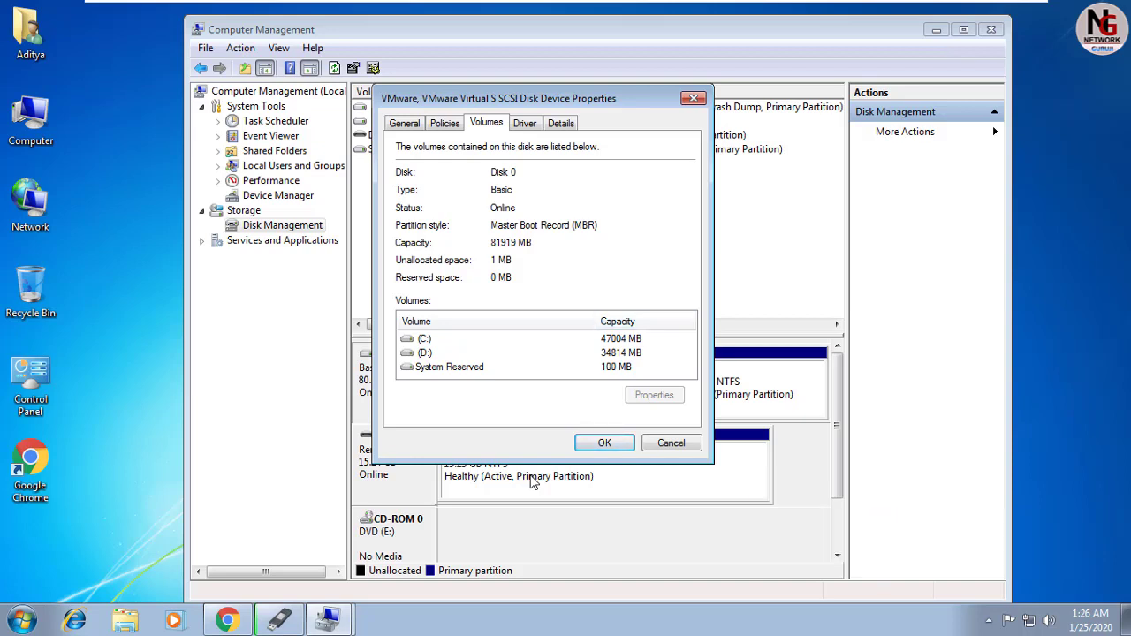
Arrange Rufus beside the Disk 0 properties to compare the partition scheme with the disk's partition style.
key("alt+Tab")
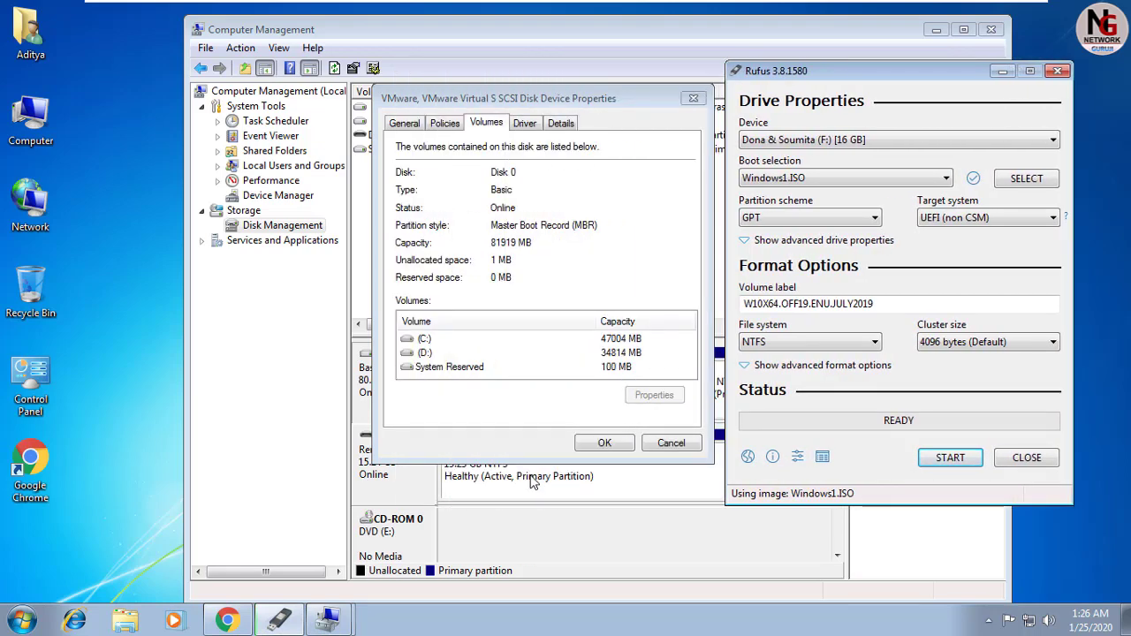
key("alt+Tab")
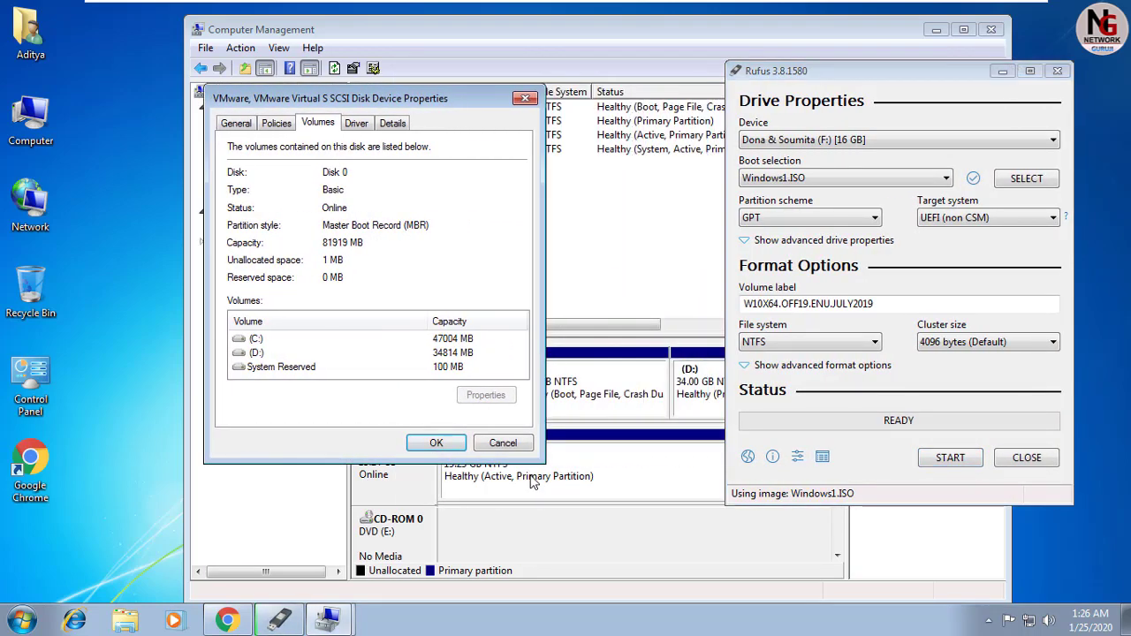
key("alt+Tab")
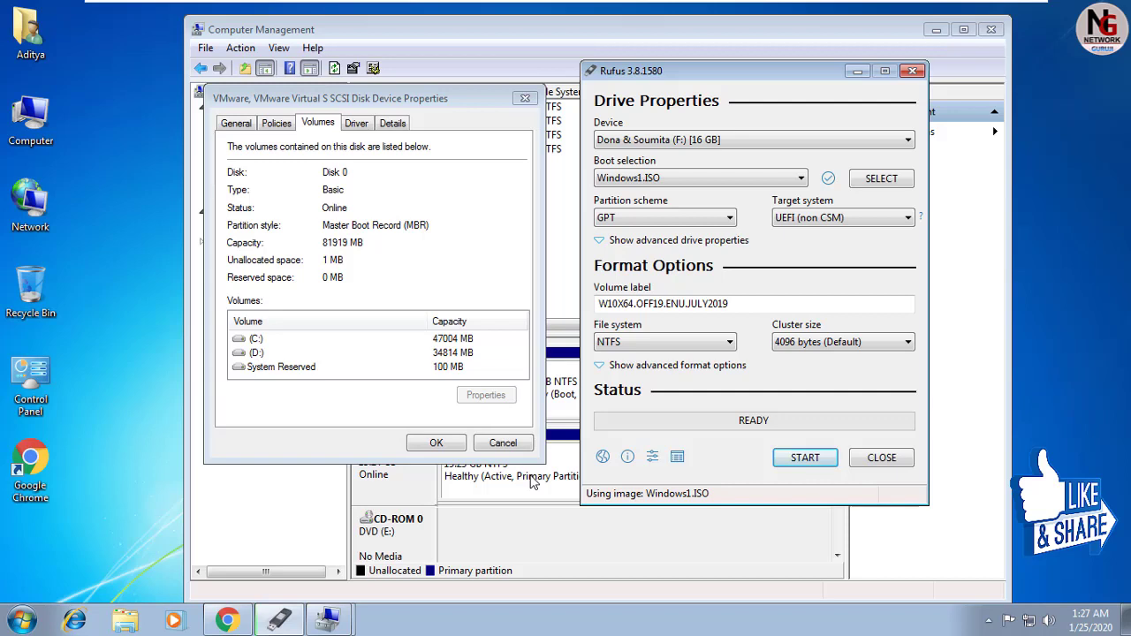
Switch the Rufus partition scheme to MBR, back to GPT, and to MBR again.
left_click(665, 218)
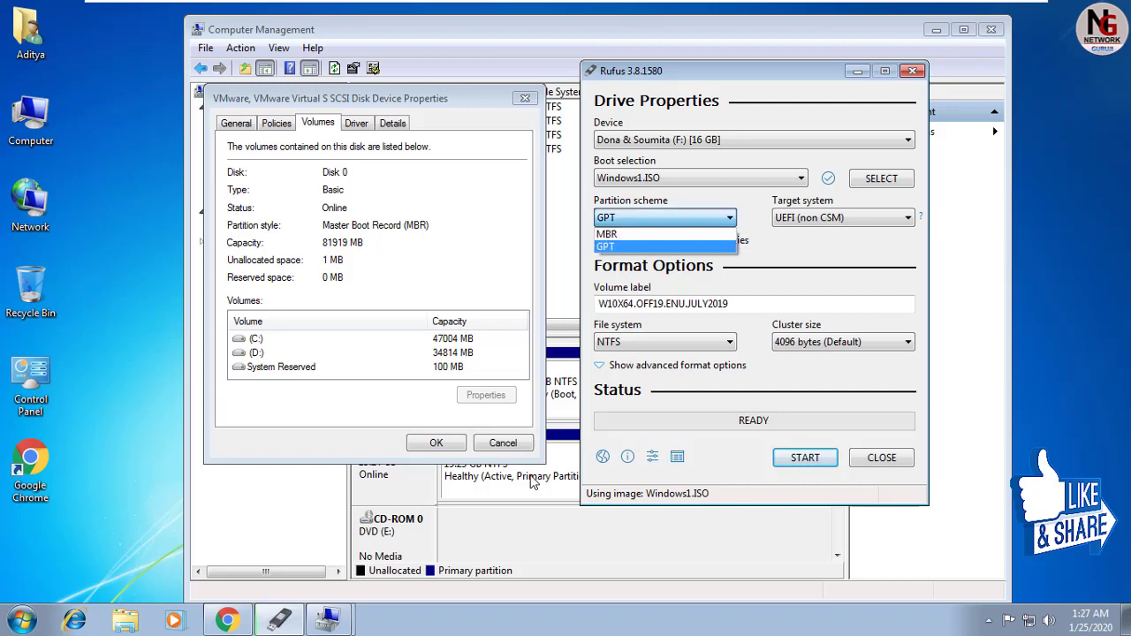
left_click(619, 234)
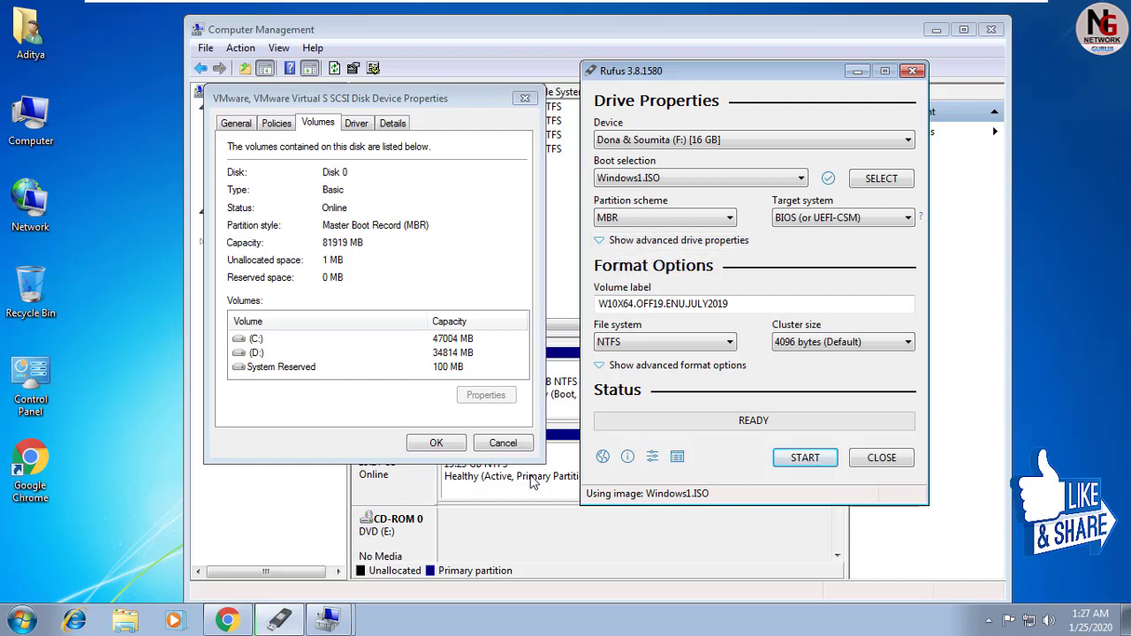
left_click(665, 217)
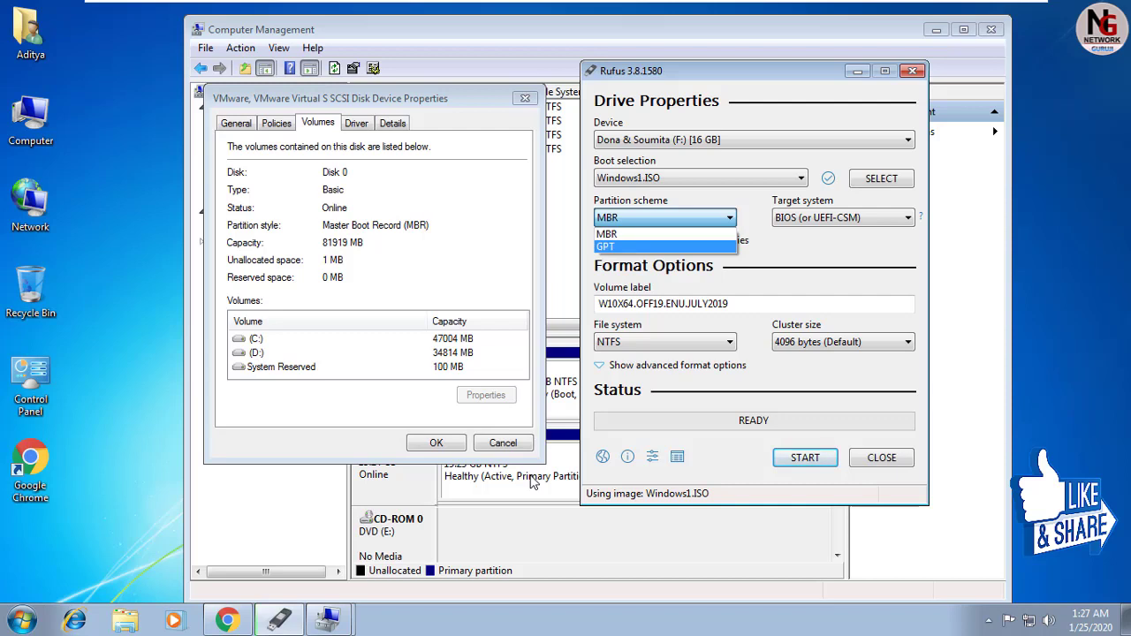
left_click(664, 246)
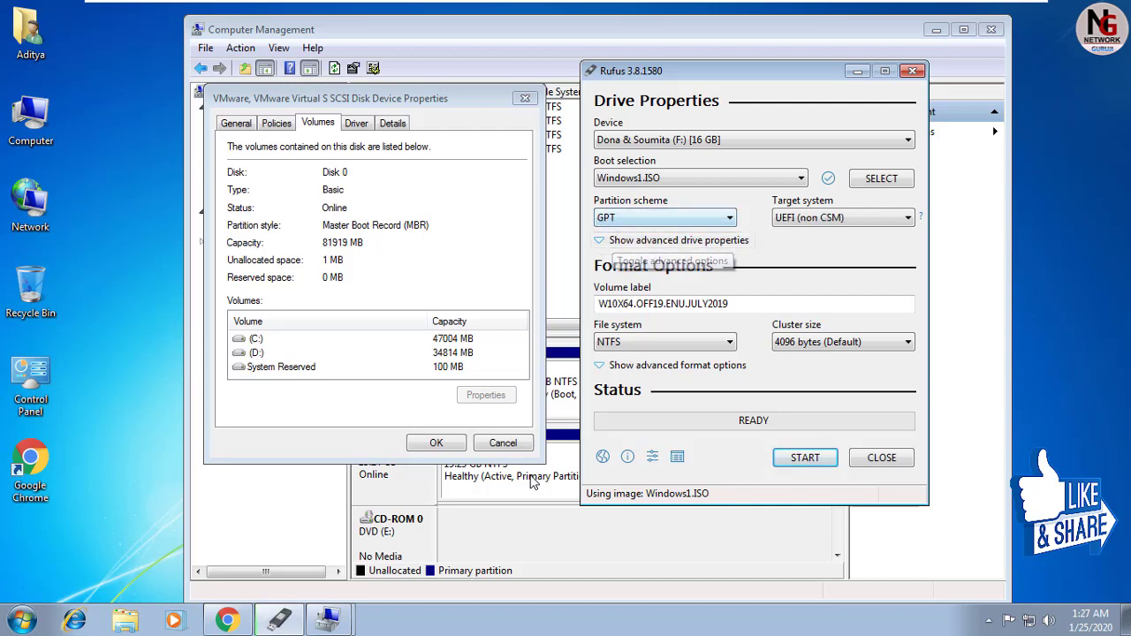
left_click(665, 218)
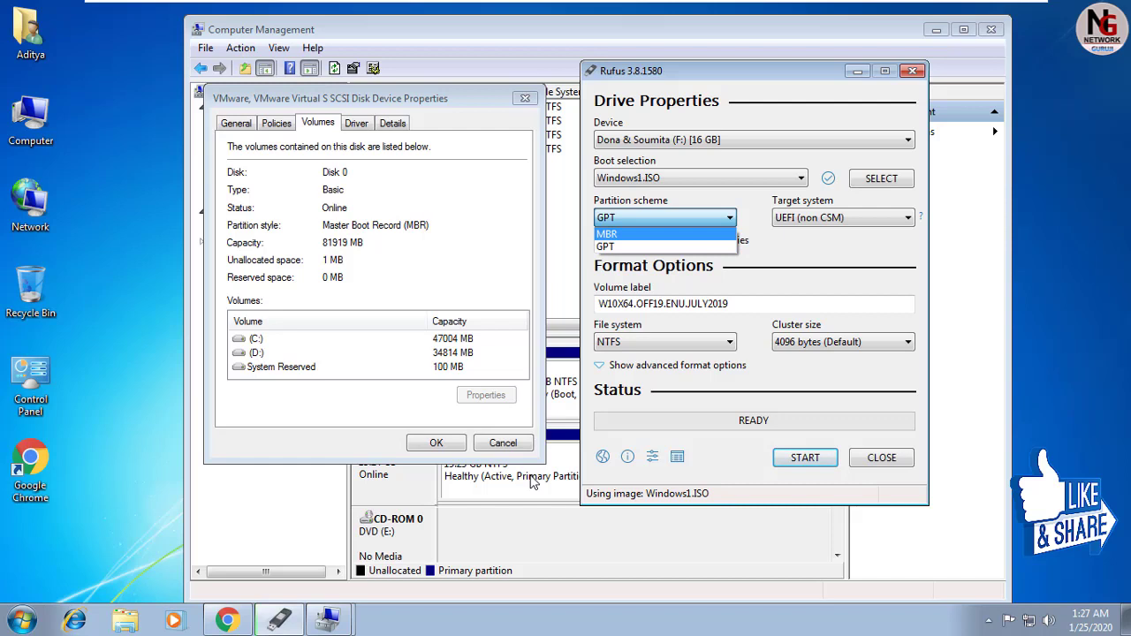
left_click(665, 234)
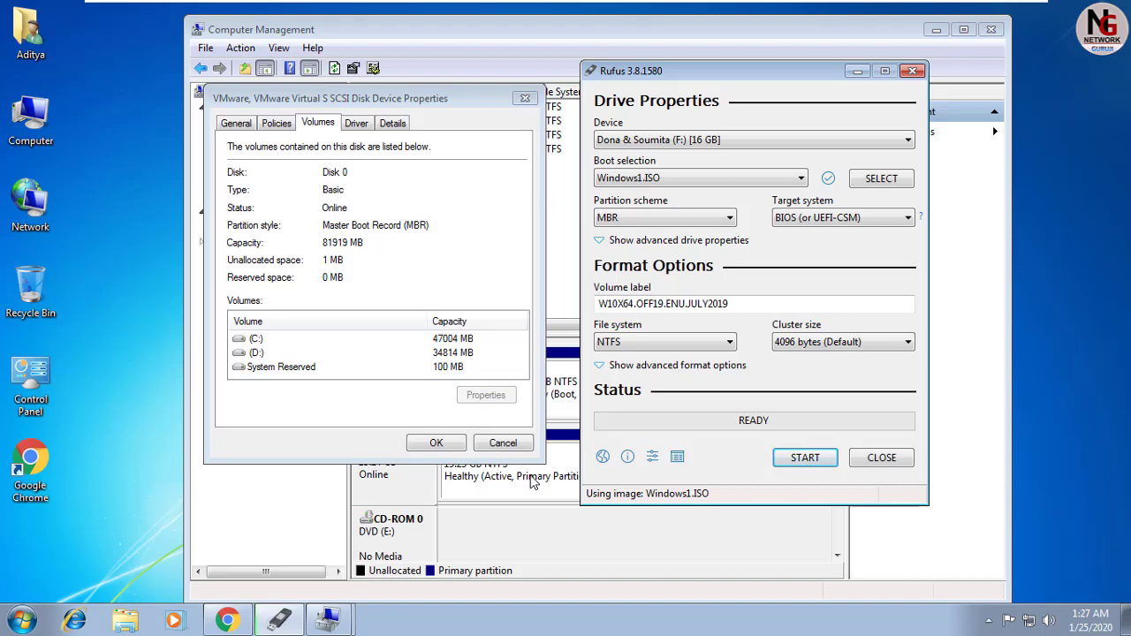
Close the disk properties and Computer Management, and set the Rufus partition scheme to GPT.
key("Escape")
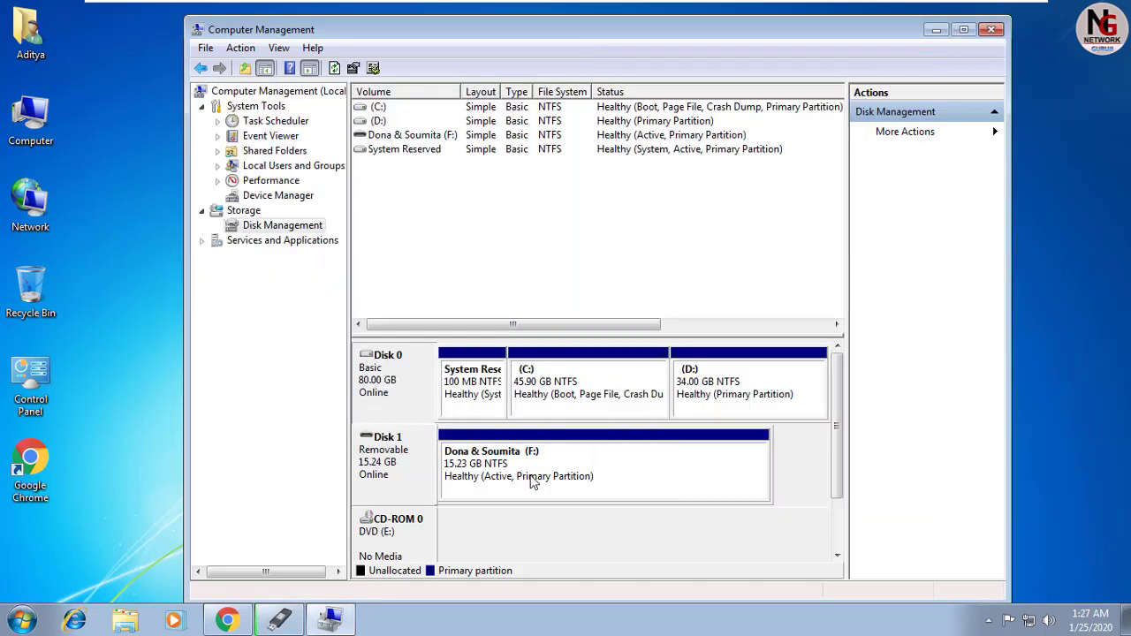
key("alt+F4")
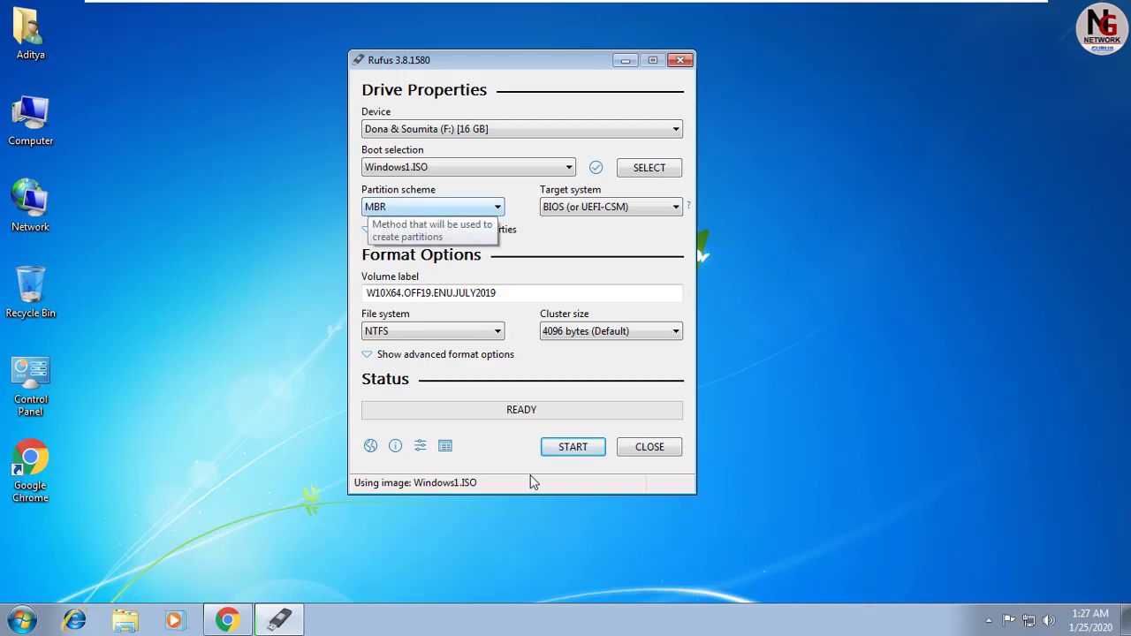
key("Tab")
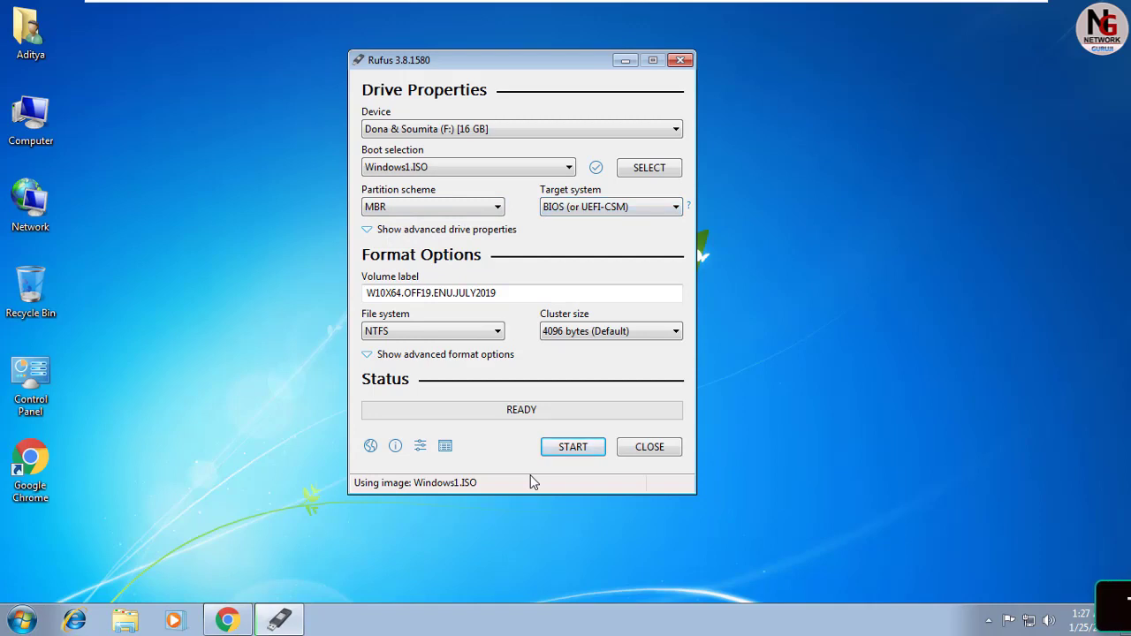
key("shift+Tab")
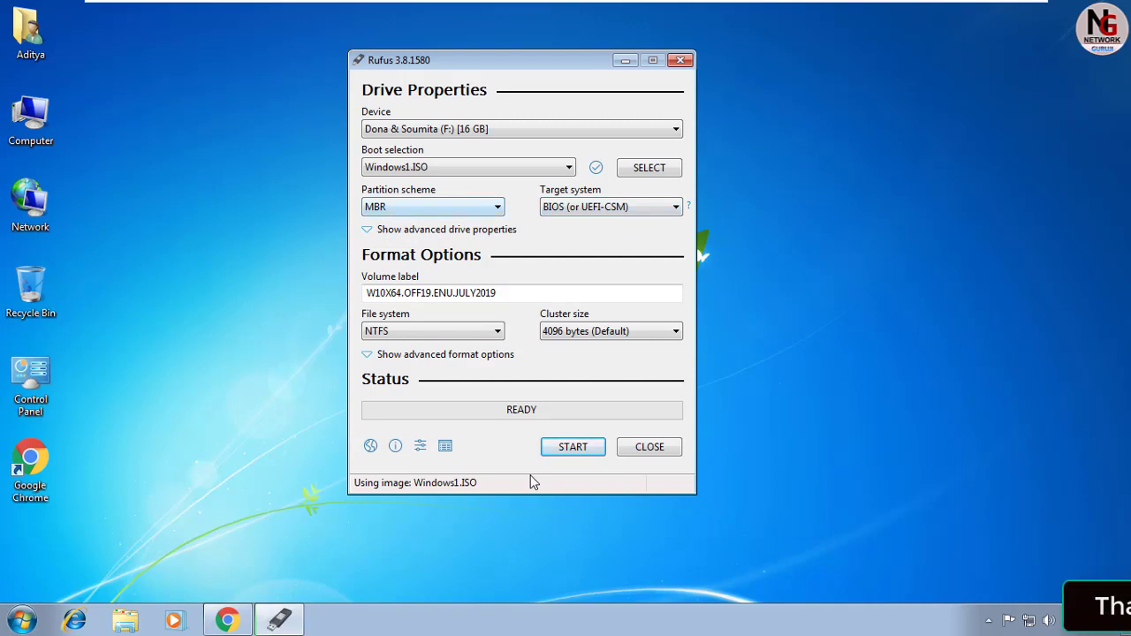
key("alt+Down")
key("Down")
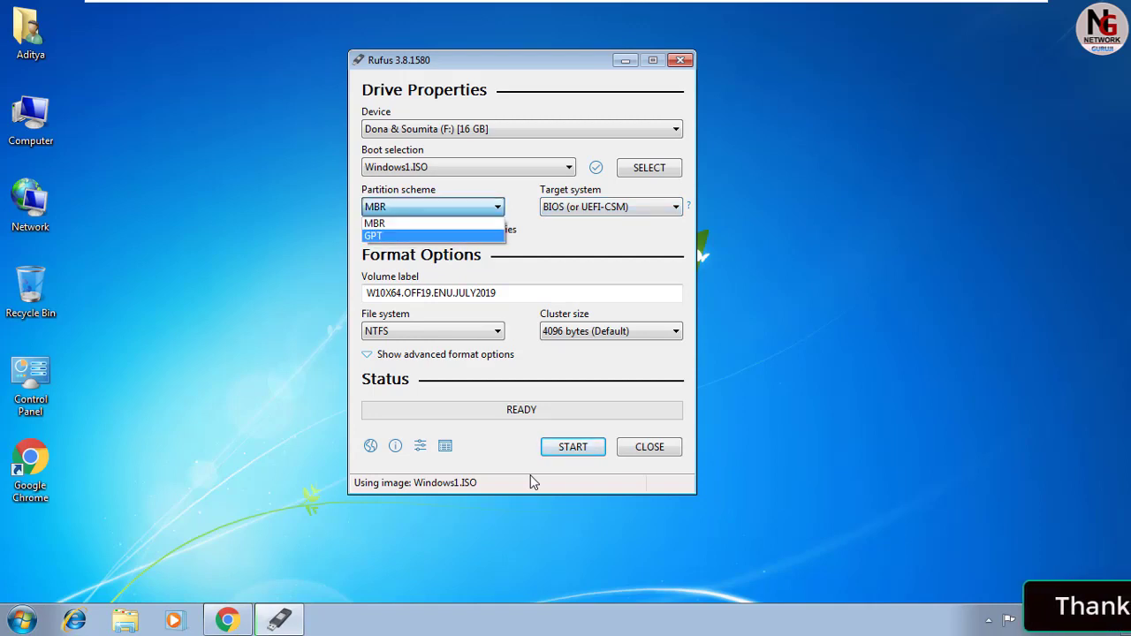
key("Return")
key("Tab")
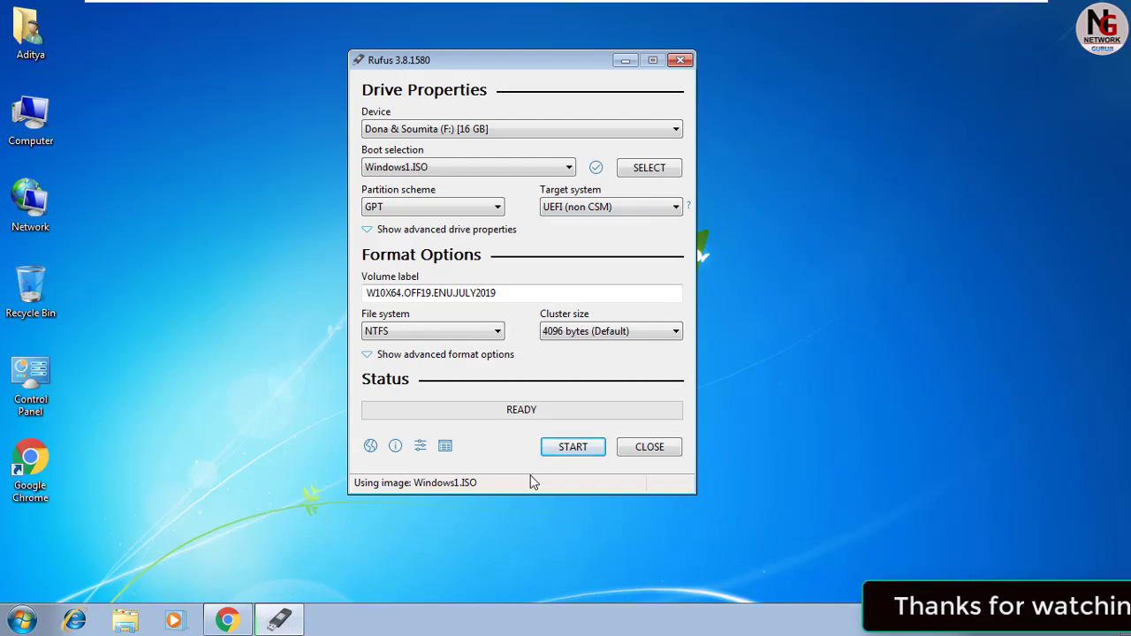
Set the Rufus partition scheme to MBR for the 16 GB USB drive.
key("shift+Tab")
key("alt+Down")
key("Up")
key("Return")
key("Tab")
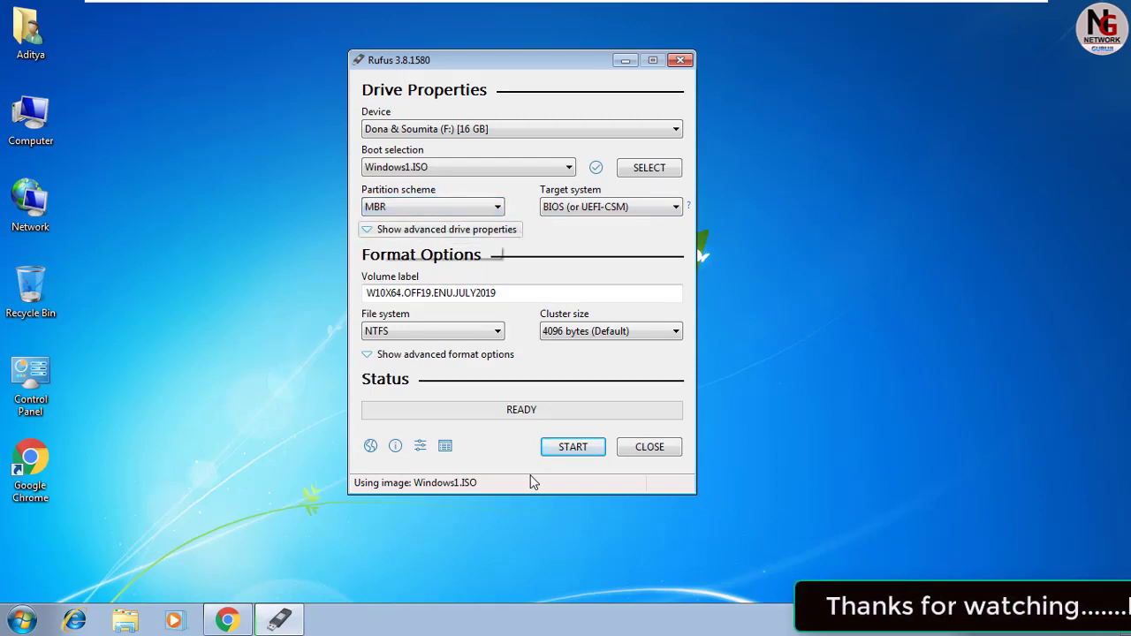
Shorten the USB drive's volume label to W10X64.
key("Tab")
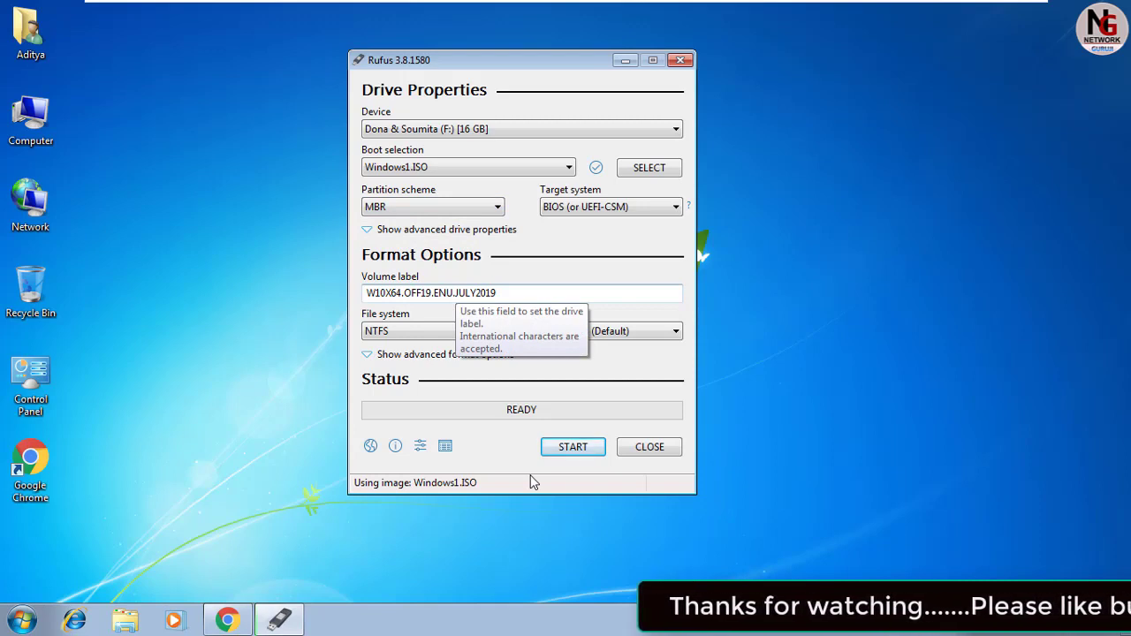
key("shift+Left")
key("shift+Left")
key("shift+Left")
key("shift+Left")
key("shift+Left")
key("shift+Left")
key("shift+Left")
key("shift+Left")
key("shift+Left")
key("shift+Left")
key("shift+Left")
key("shift+Left")
key("shift+Left")
key("shift+Left")
key("shift+Left")
key("shift+Left")
key("shift+Left")
key("shift+Left")
key("shift+Left")
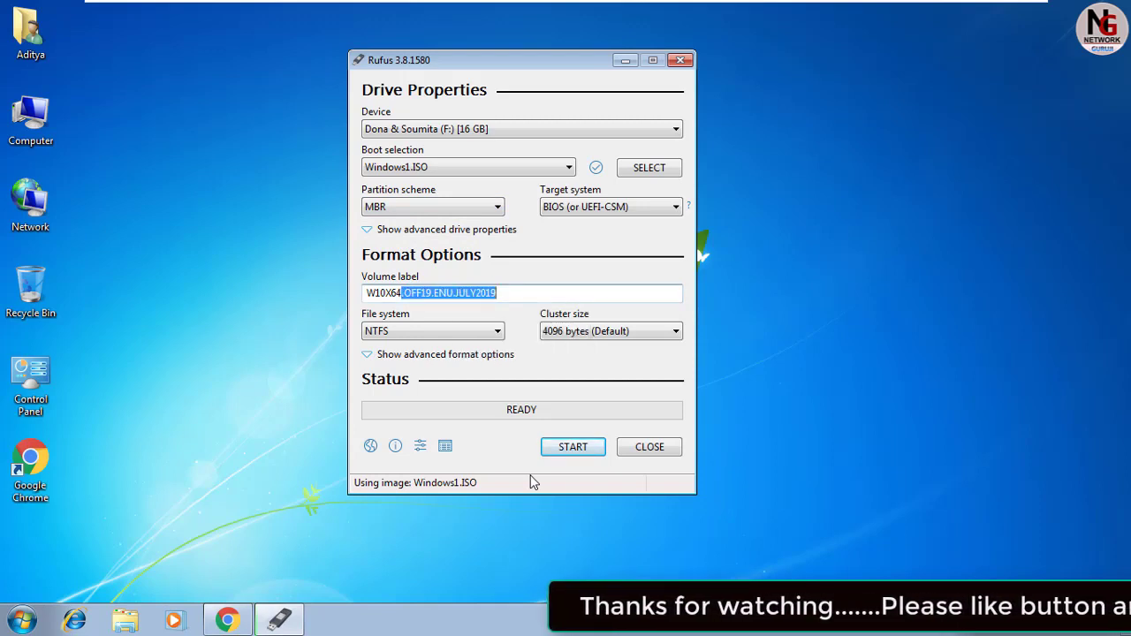
key("BackSpace")
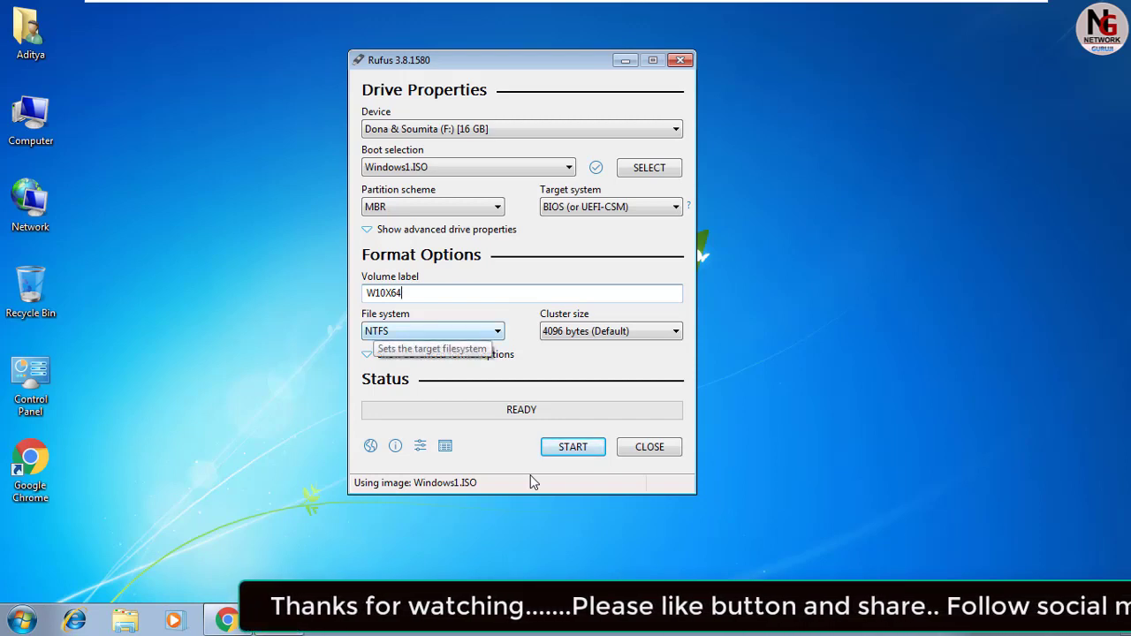
key("Tab")
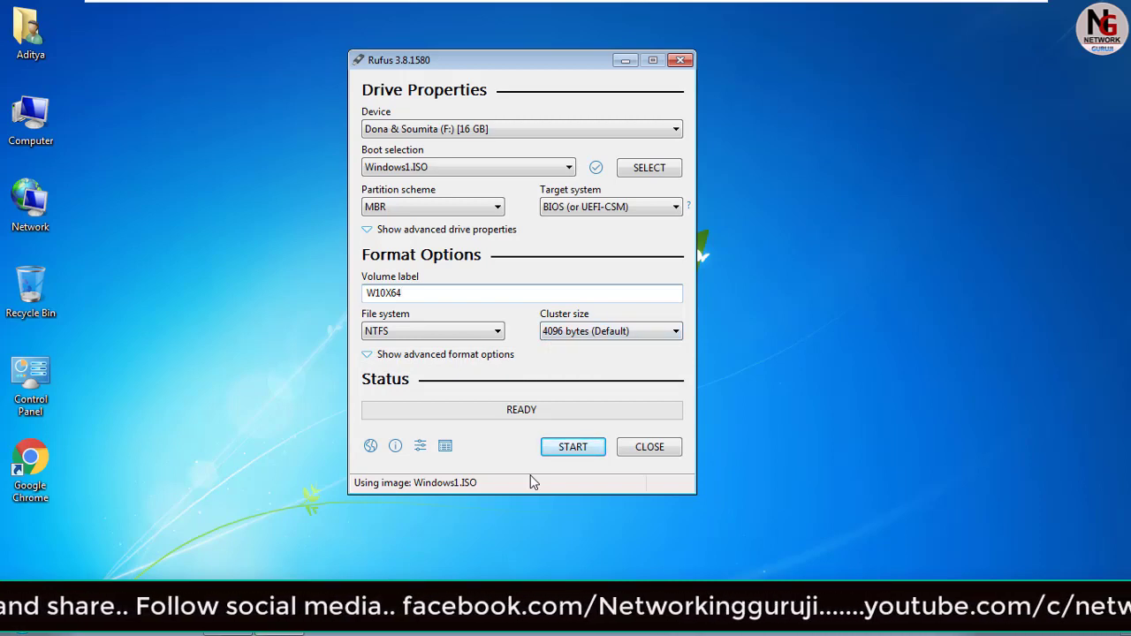
Write Windows1.ISO to the 16 GB USB drive, accepting the erasure of its data, and close Rufus once it has finished.
key("Return")
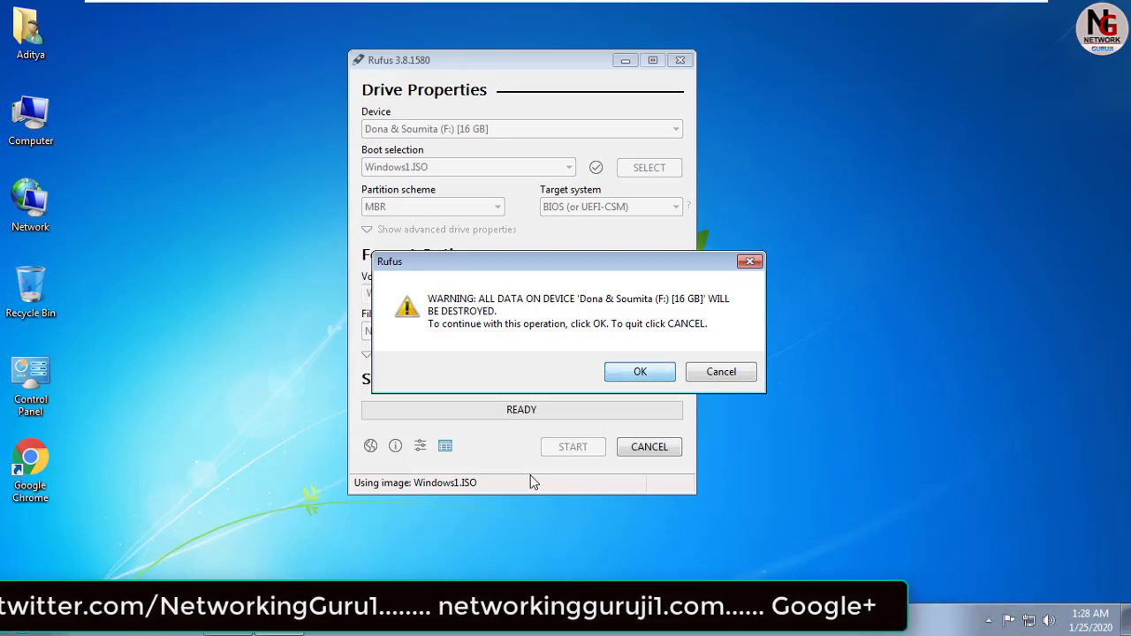
key("Return")
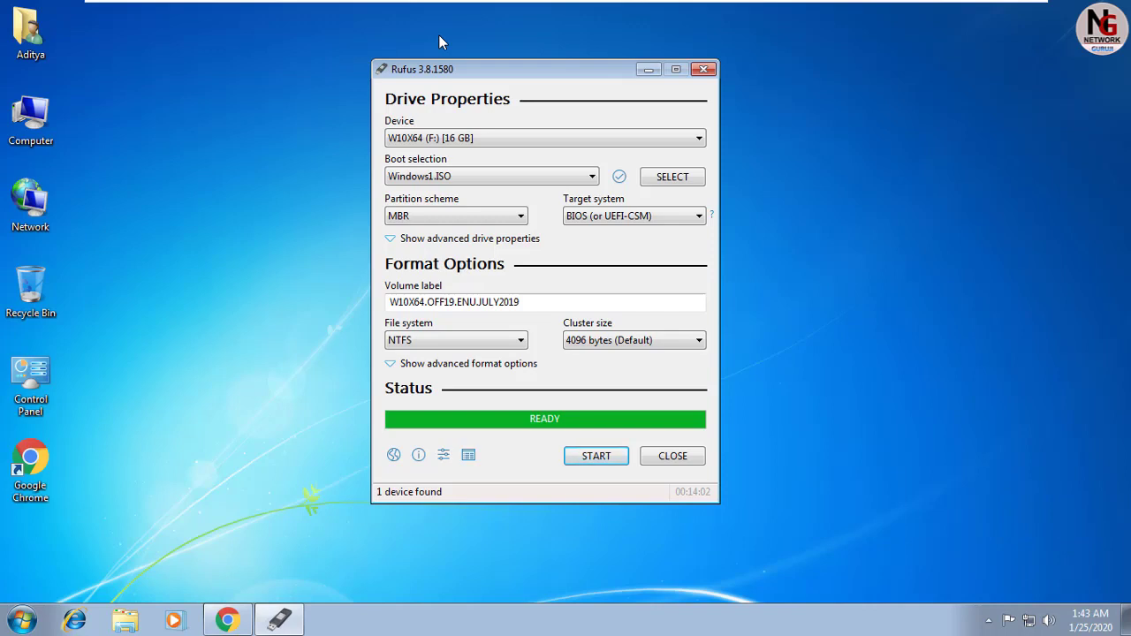
key("alt+F4")
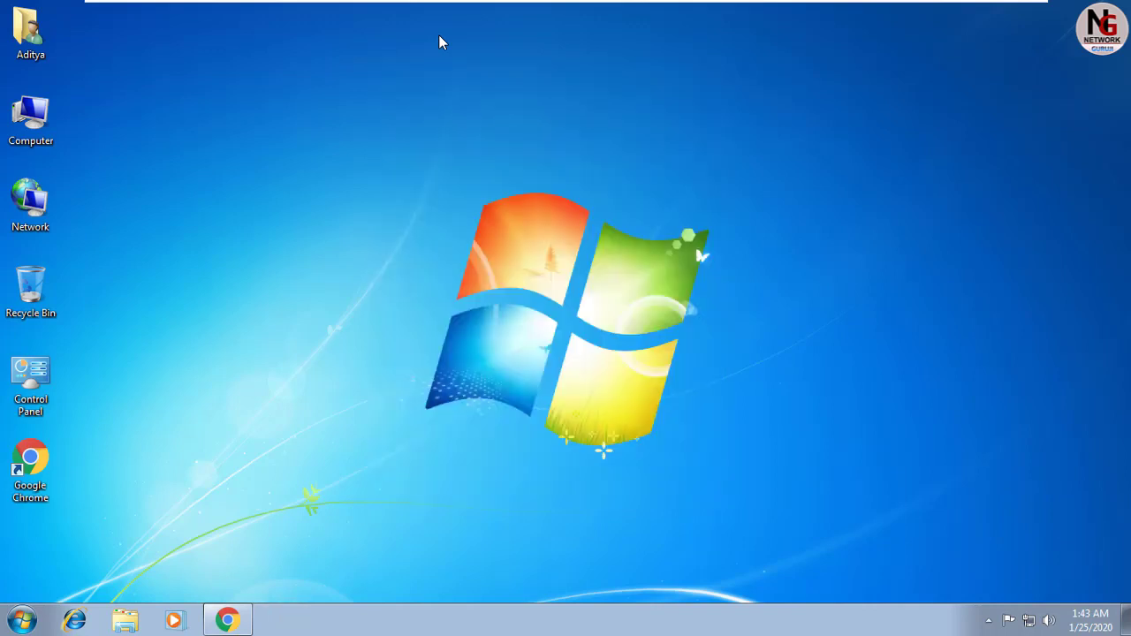
Open Computer to check the W10X64 (F:) USB drive under the removable storage devices, and close the window.
key("Down")
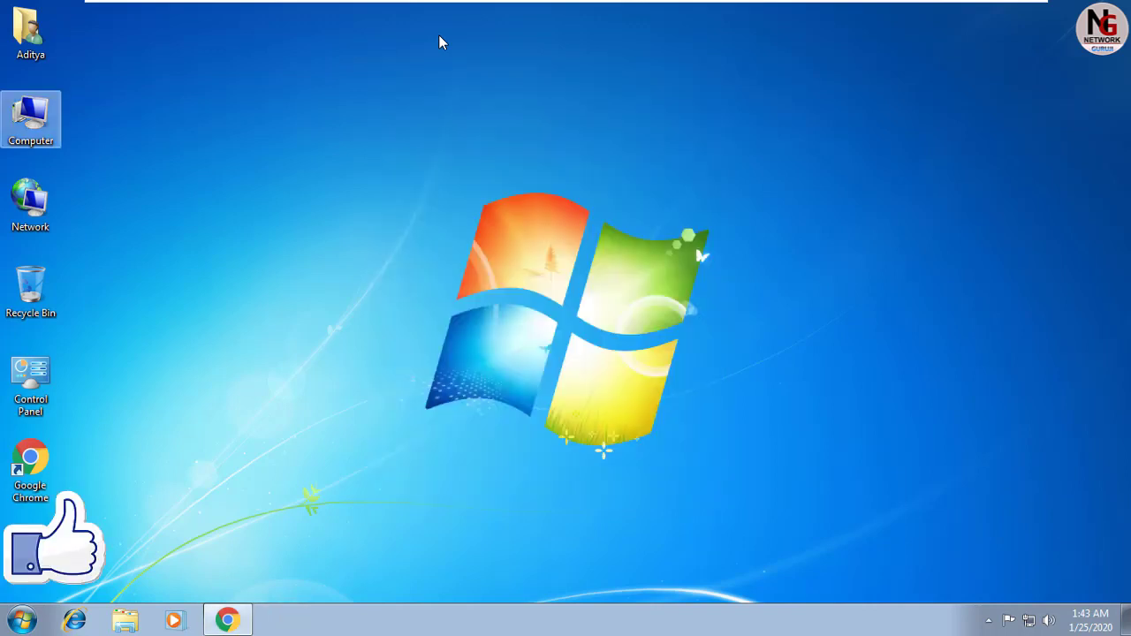
key("Return")
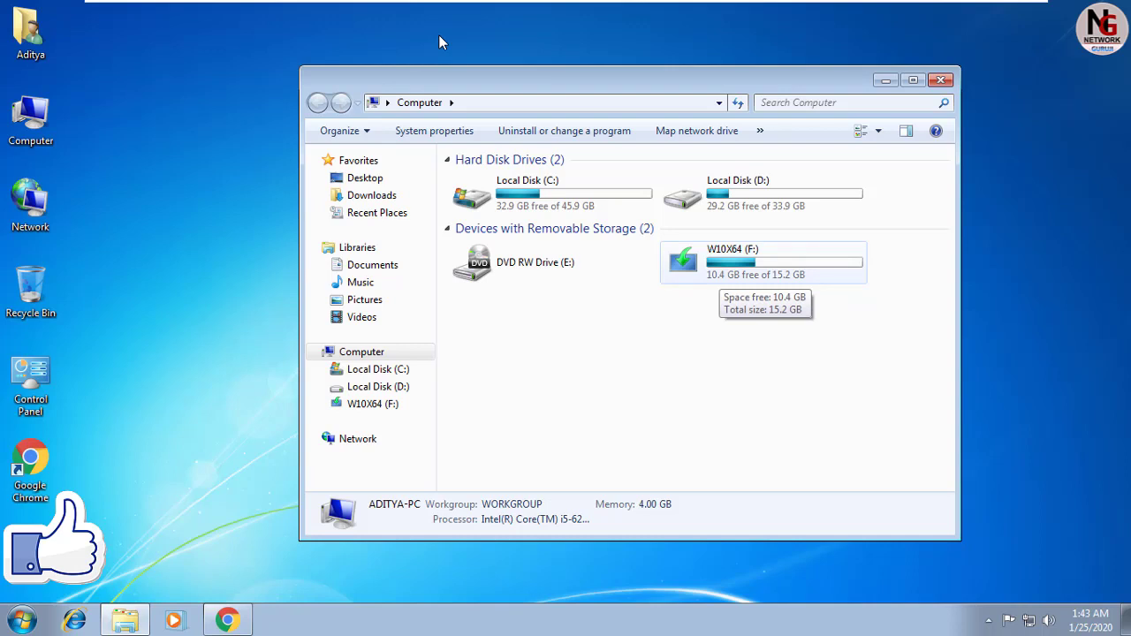
key("alt+F4")
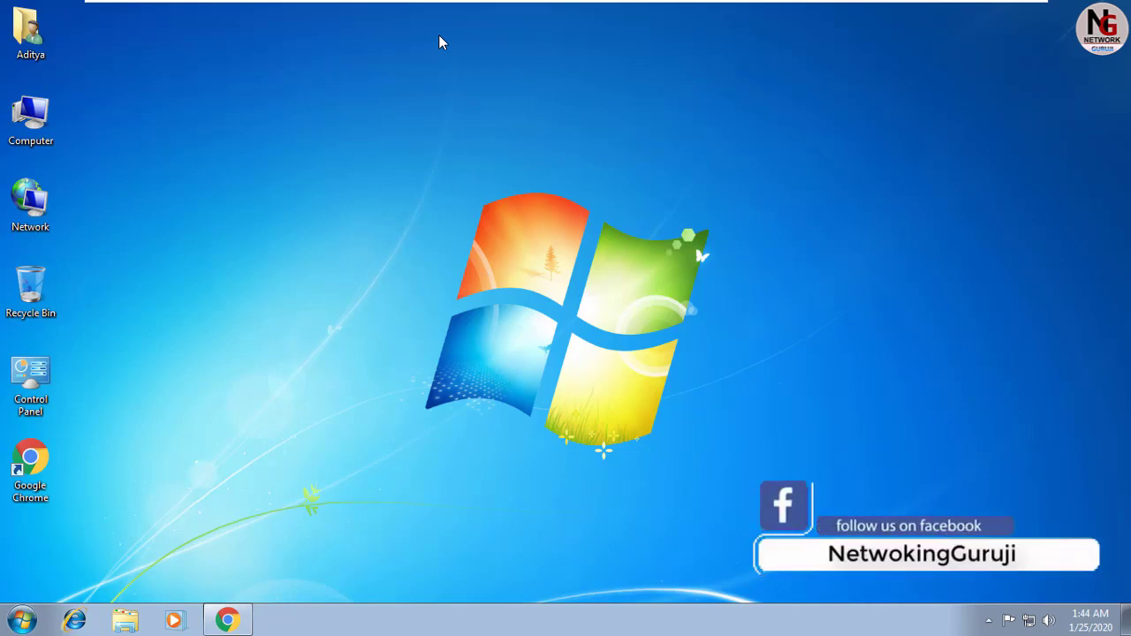
key("Down")
key("Return")
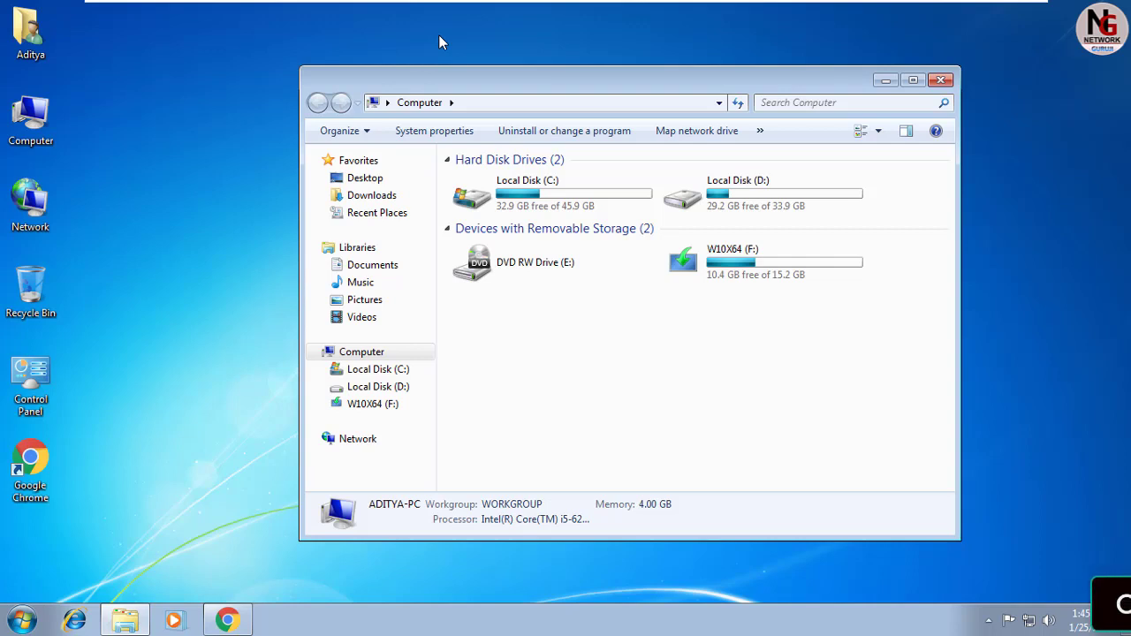
key("alt+F4")
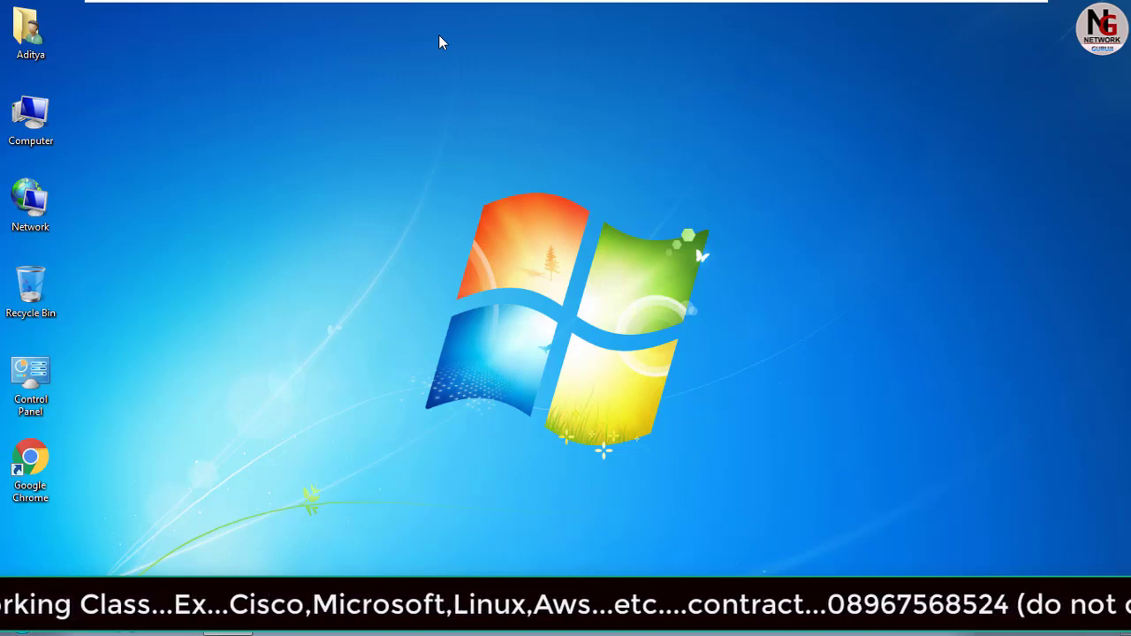
Switch to Chrome and review the Rufus web page from its download section up to its heading.
key("super+d")
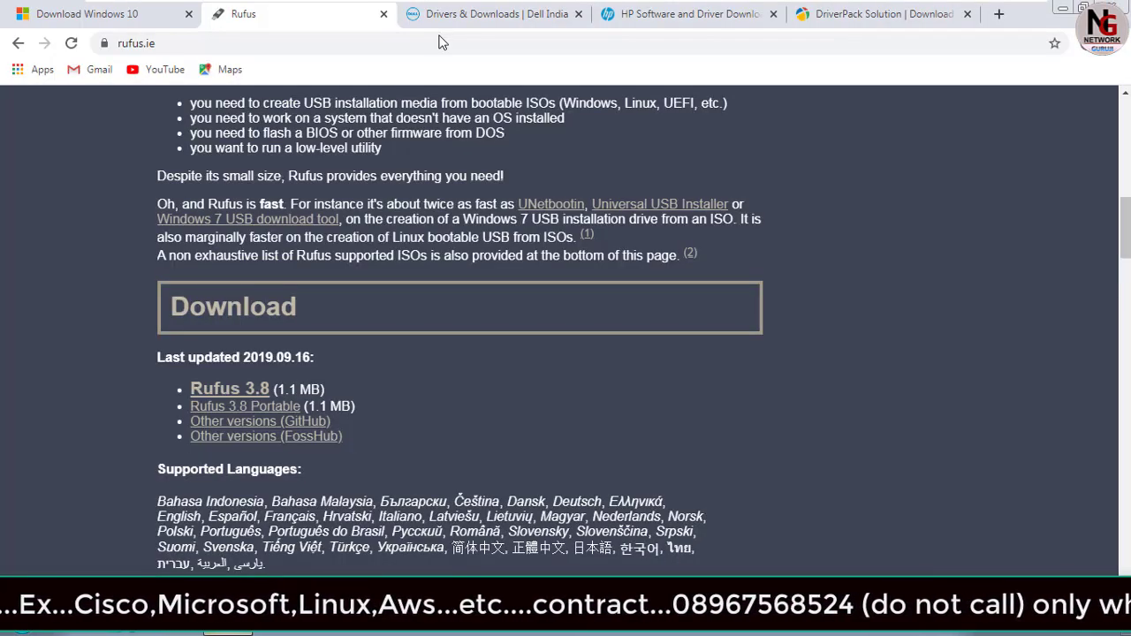
key("Page_Up")
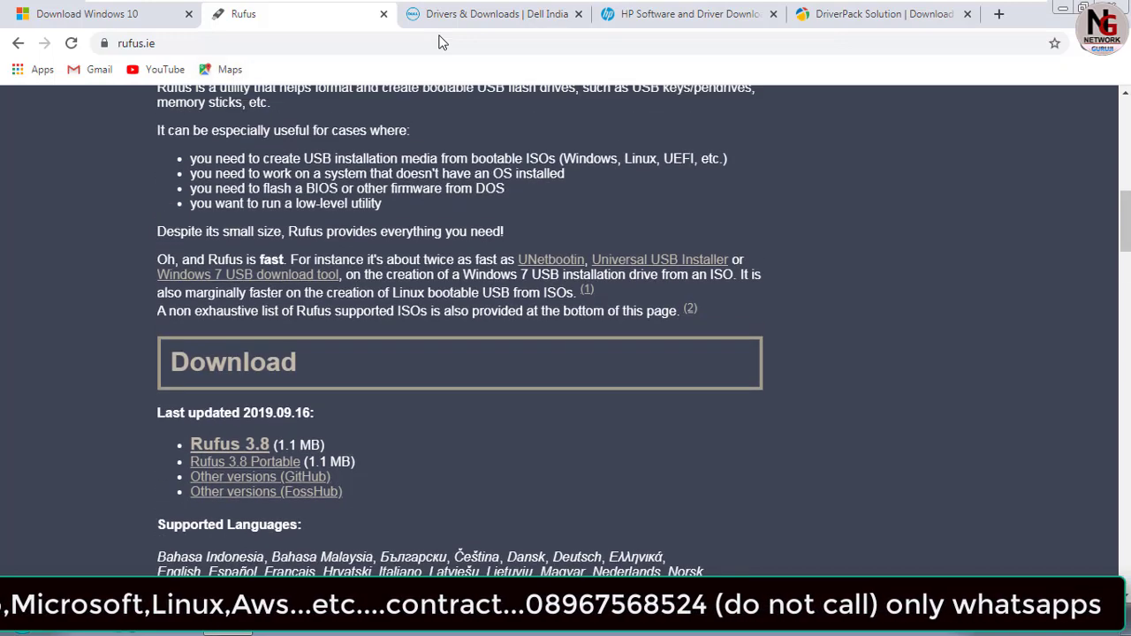
key("Page_Up")
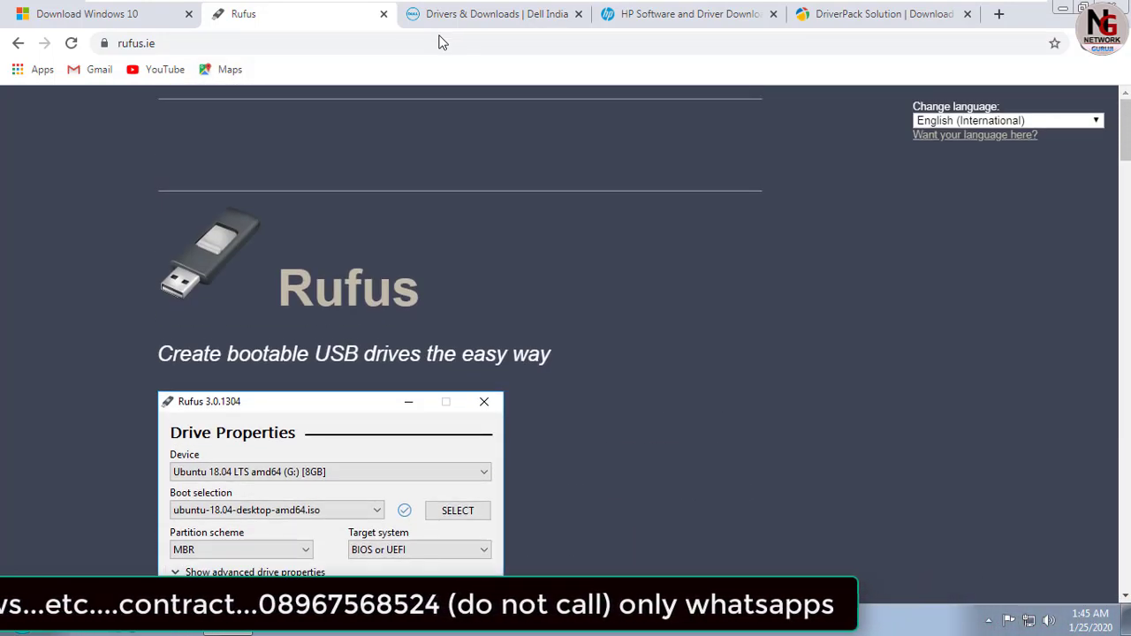
View Dell's Drivers & Downloads page and examine its options for identifying a product.
key("ctrl+Tab")
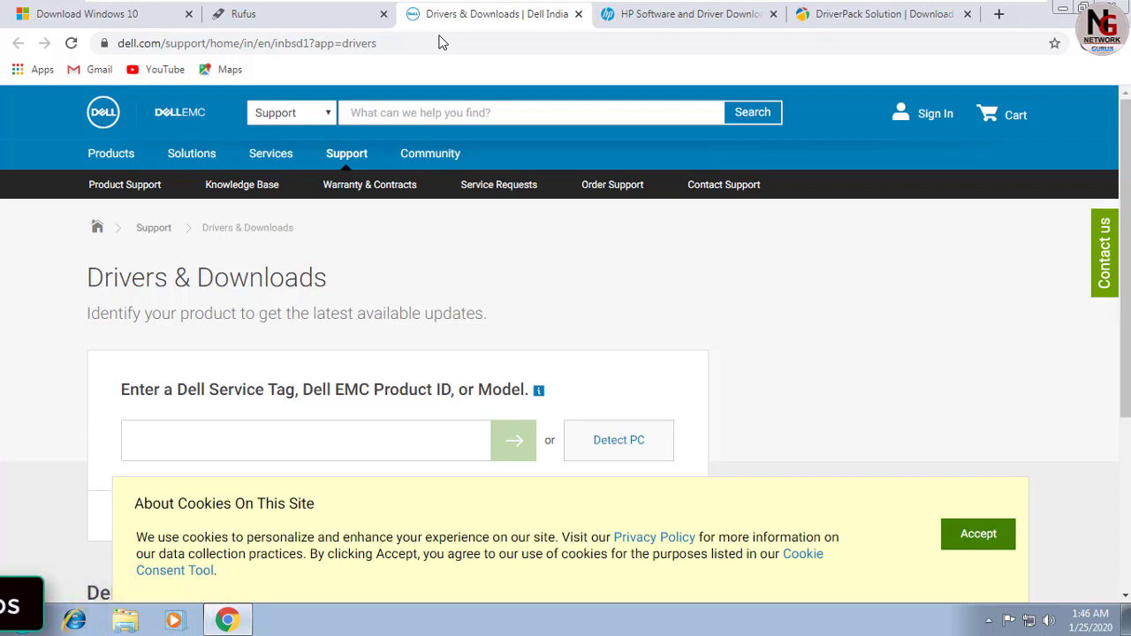
scroll(442, 42, "down", 1)
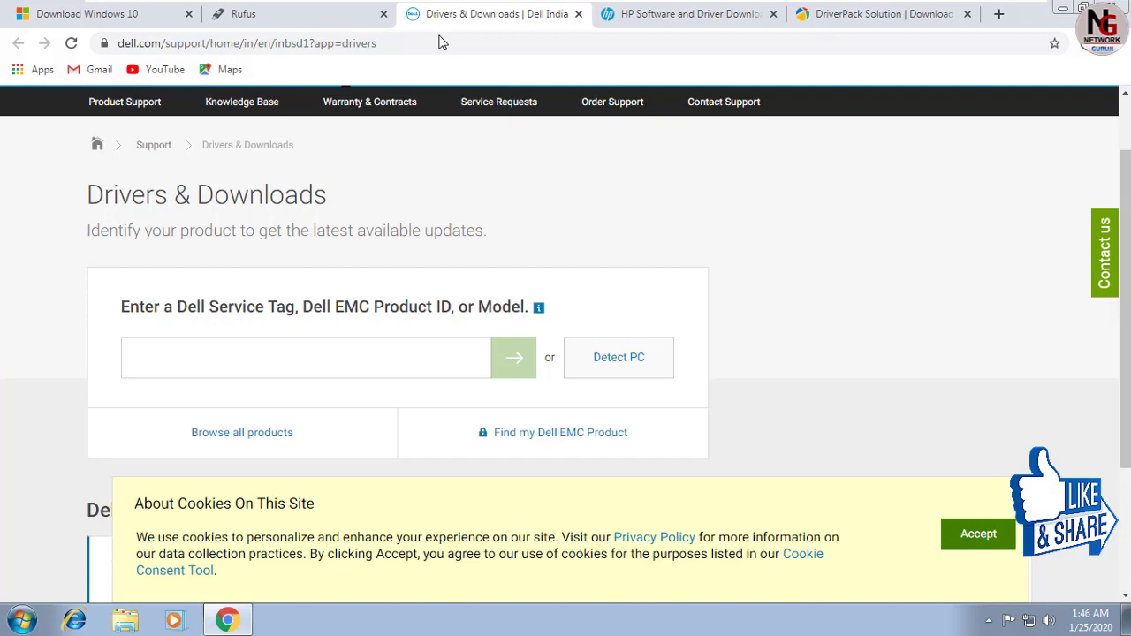
scroll(442, 42, "down", 2)
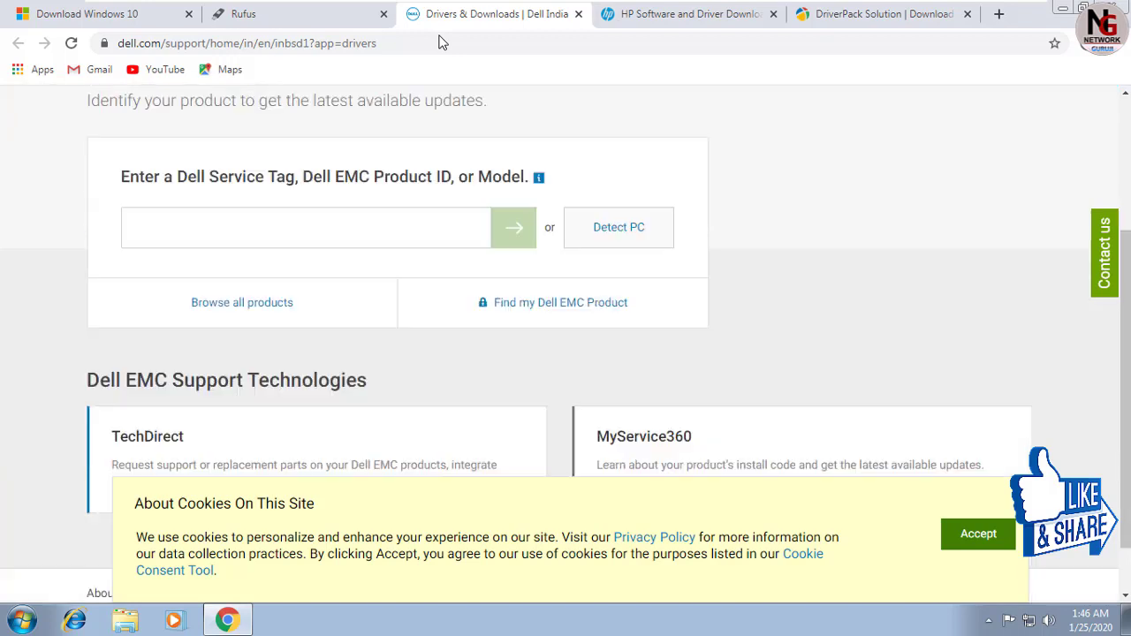